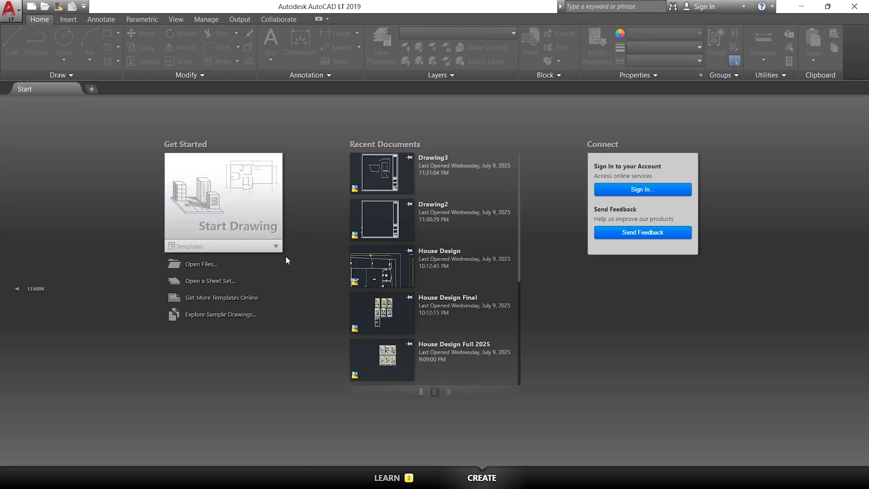
Start a new drawing from the default template.
click(247, 207)
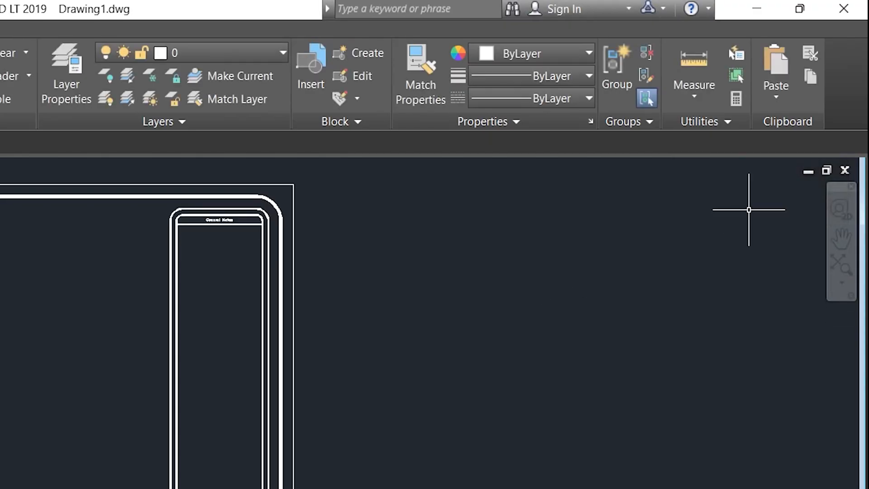
click(297, 355)
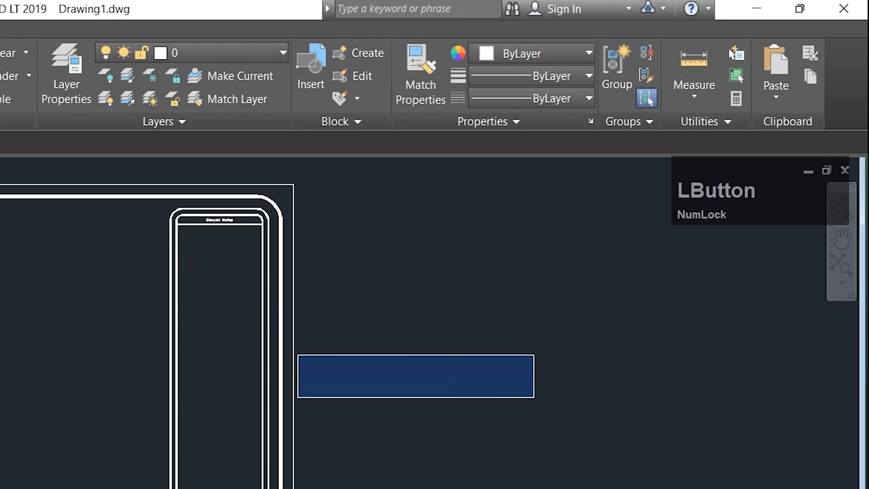
click(534, 397)
right_click(483, 314)
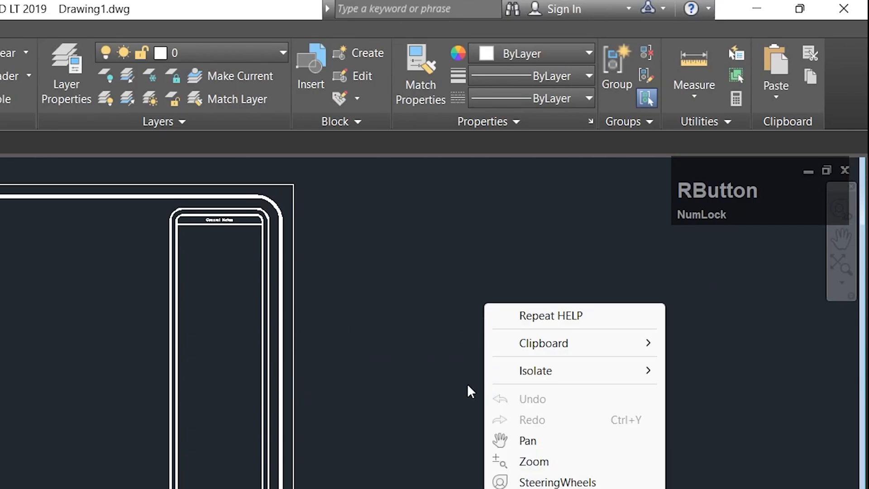
click(430, 398)
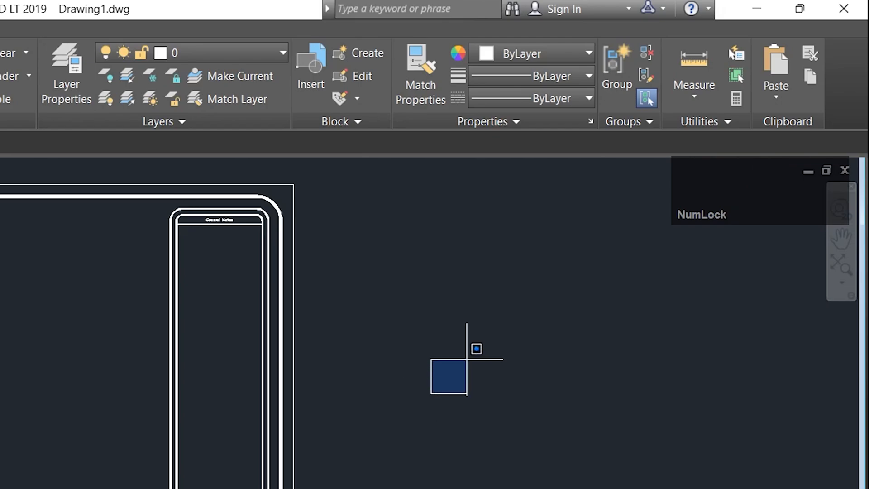
key(shift)
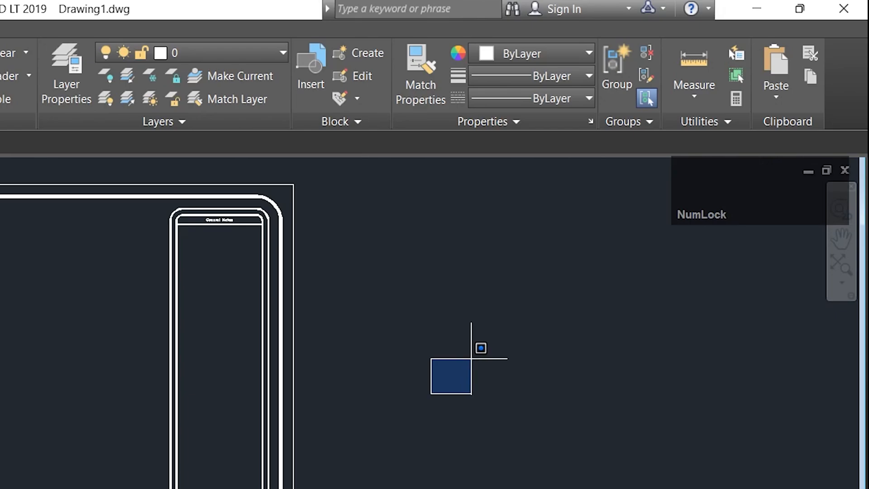
click(490, 357)
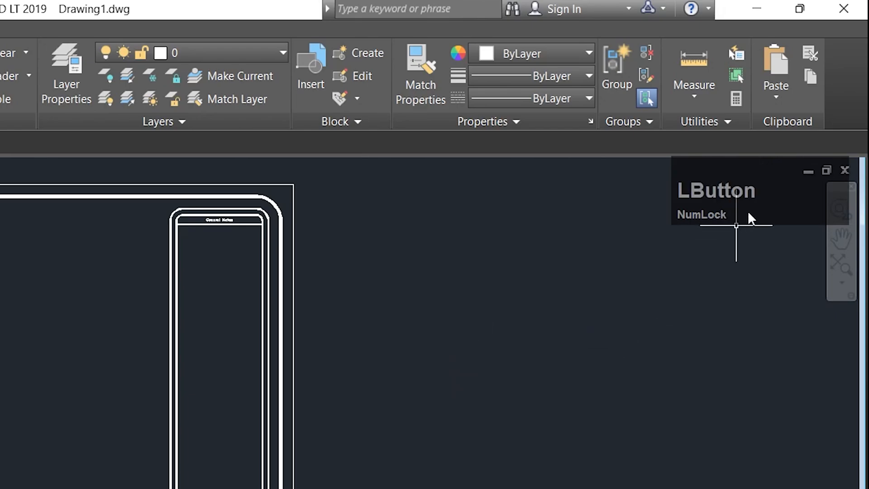
drag(788, 192, 683, 488)
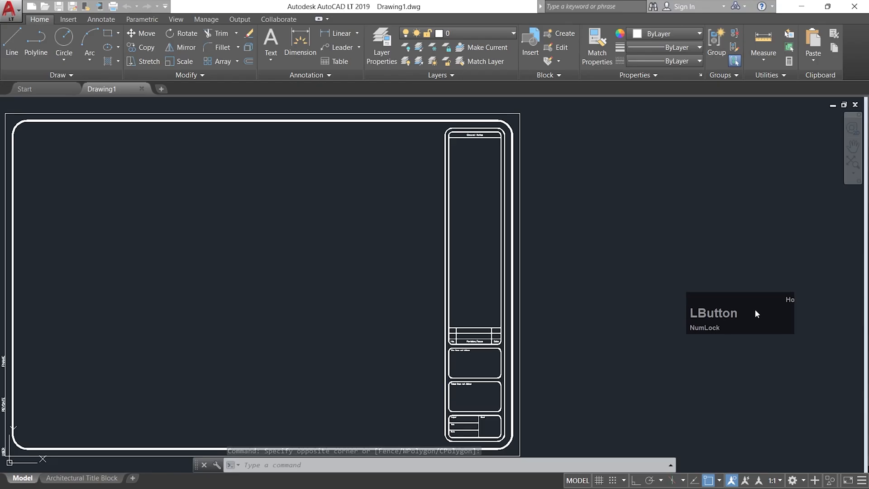
drag(755, 313, 783, 115)
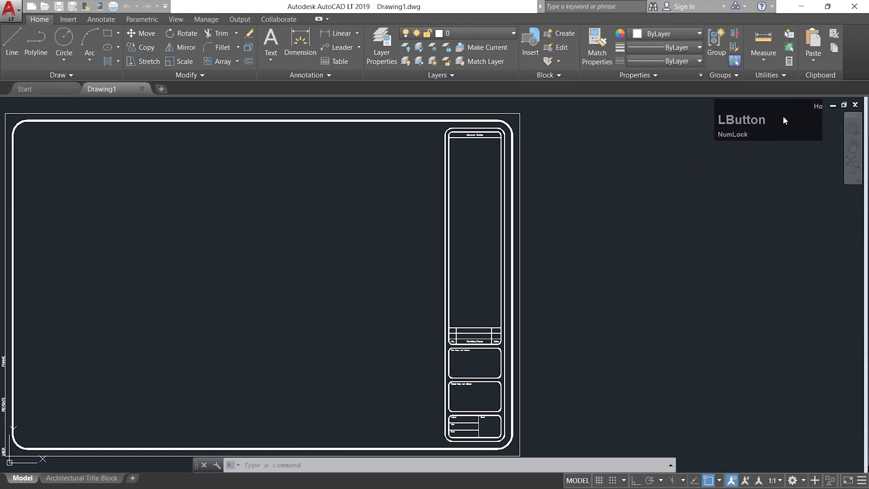
Select the whole title block with its sheet border in model space and erase it.
click(682, 277)
scroll(680, 276, down, 2)
scroll(347, 275, up, 2)
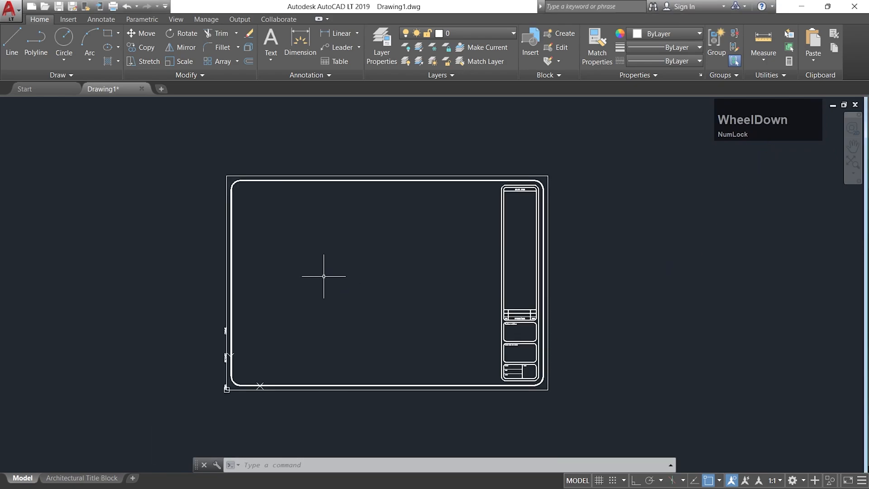
scroll(322, 275, up, 4)
scroll(331, 275, down, 4)
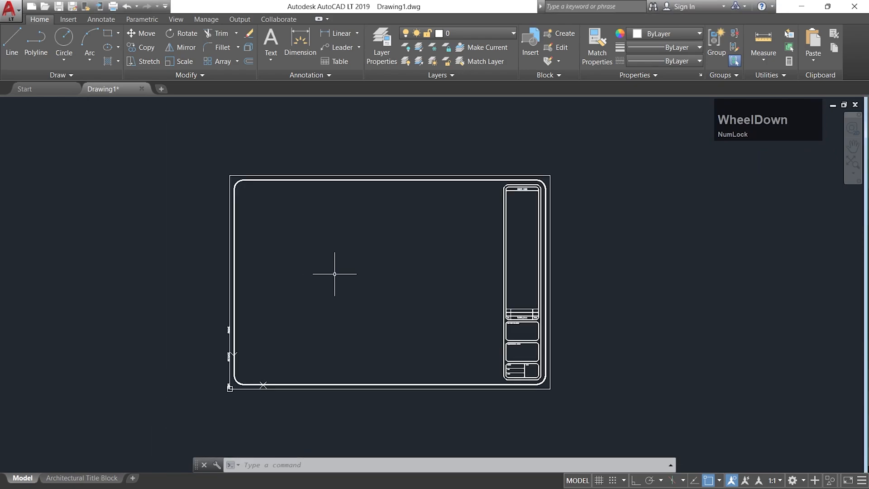
middle_drag(333, 275, 438, 253)
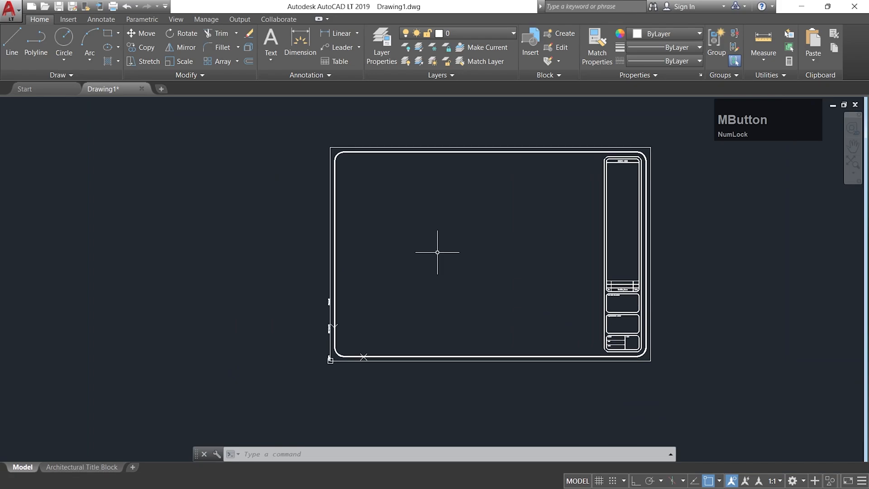
click(705, 402)
click(261, 126)
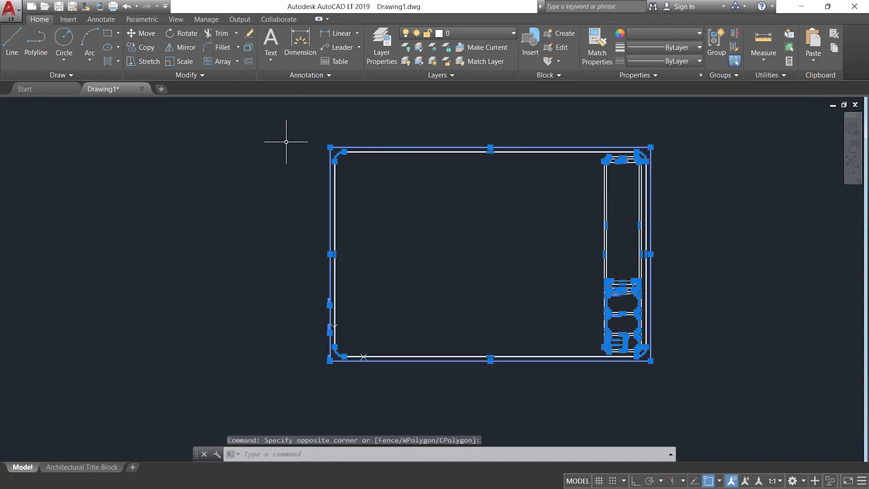
key(Delete)
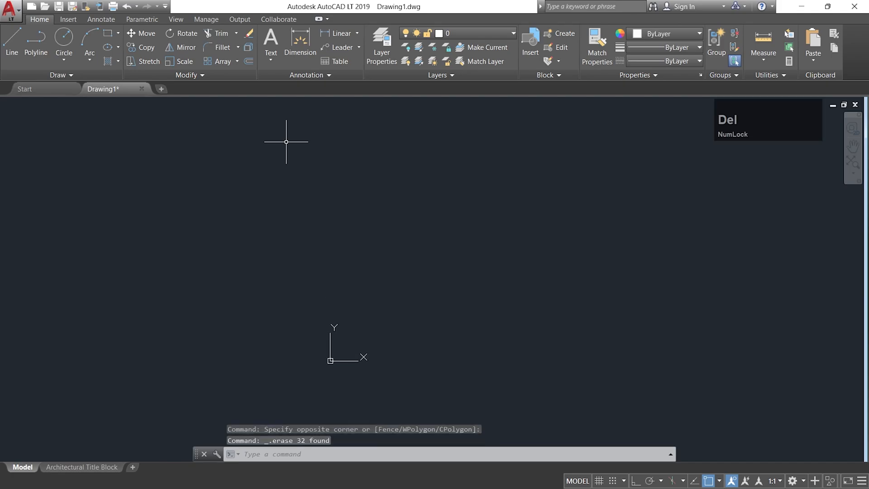
click(268, 454)
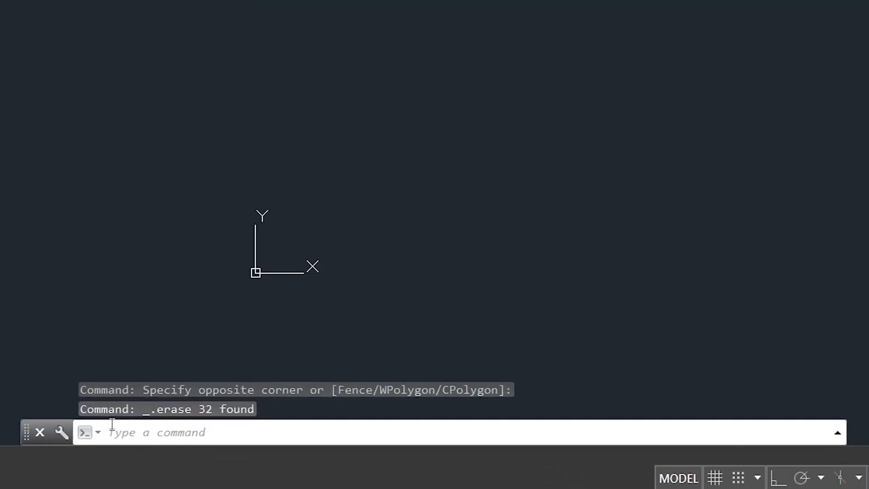
click(205, 436)
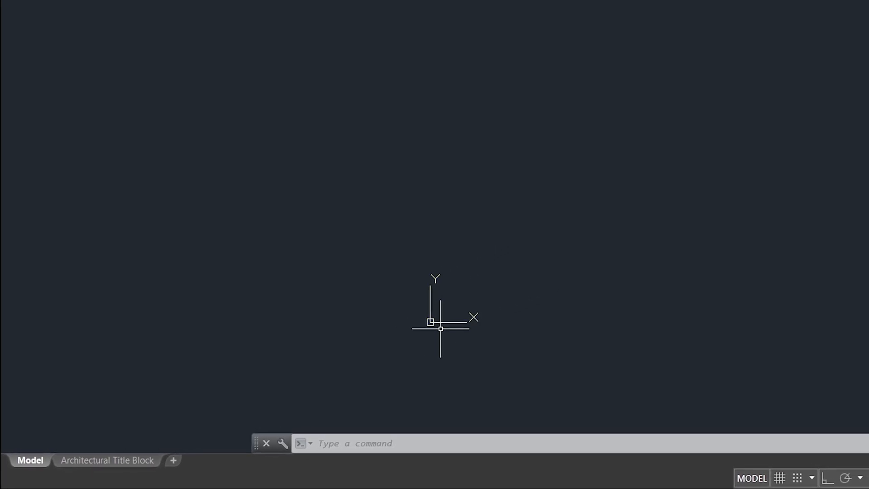
scroll(609, 253, down, 3)
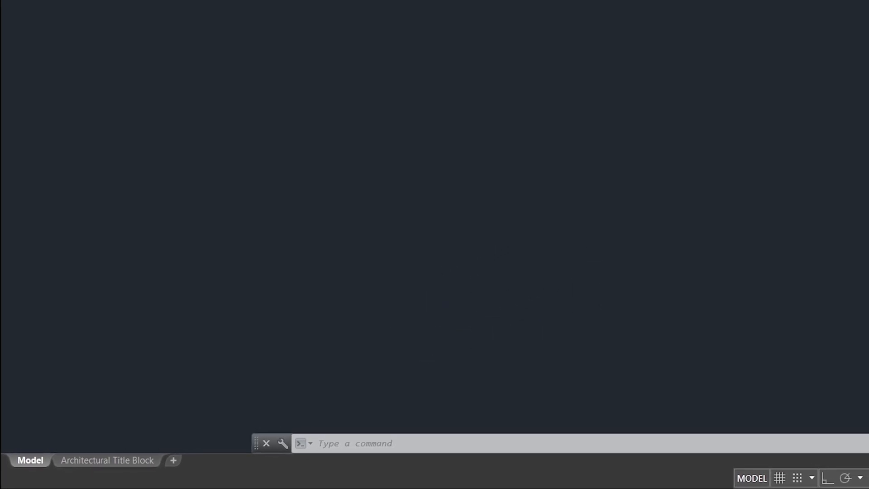
scroll(579, 297, up, 3)
scroll(571, 173, down, 3)
scroll(608, 154, up, 3)
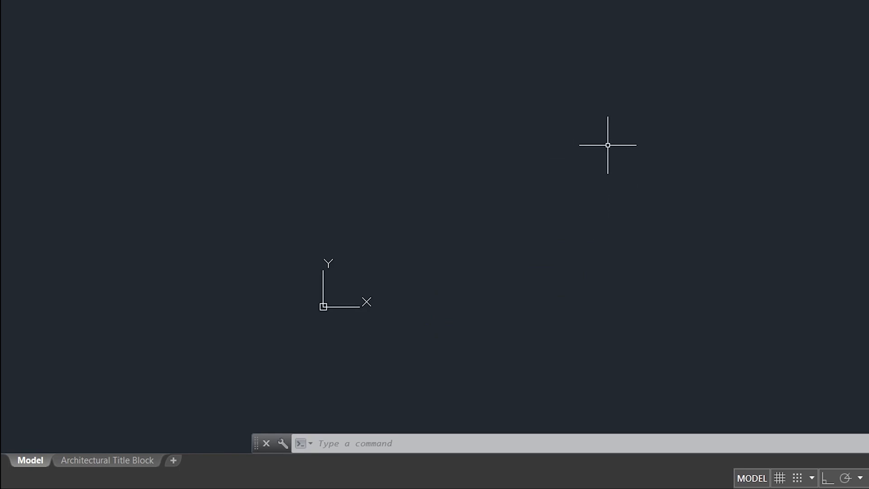
scroll(530, 301, down, 3)
scroll(529, 300, up, 4)
scroll(530, 301, down, 3)
scroll(430, 249, down, 5)
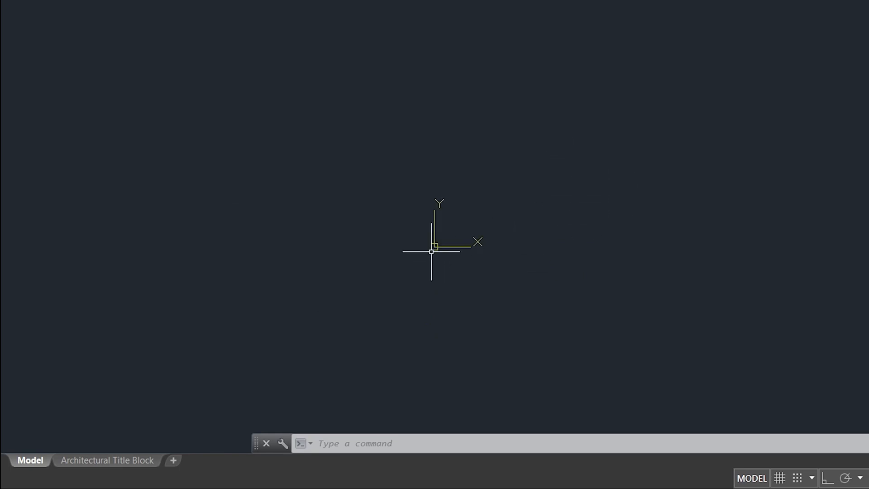
scroll(429, 278, up, 4)
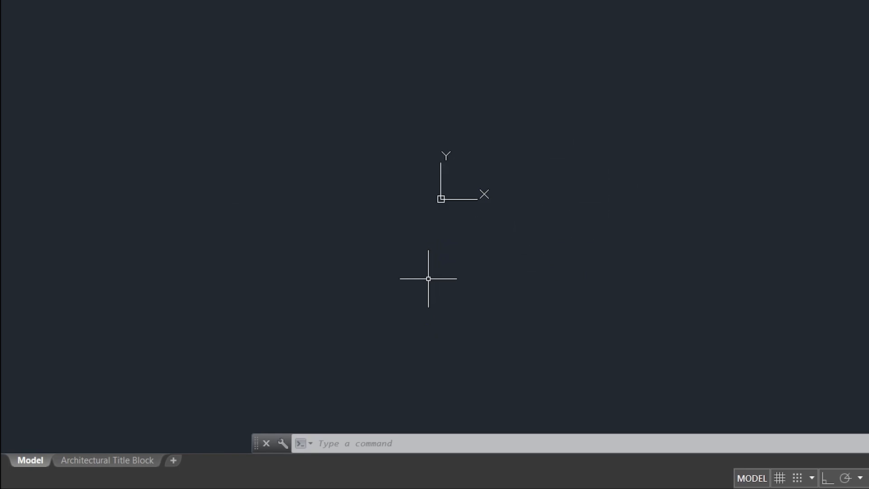
Turn off the display of the UCS icon at the origin.
right_click(438, 198)
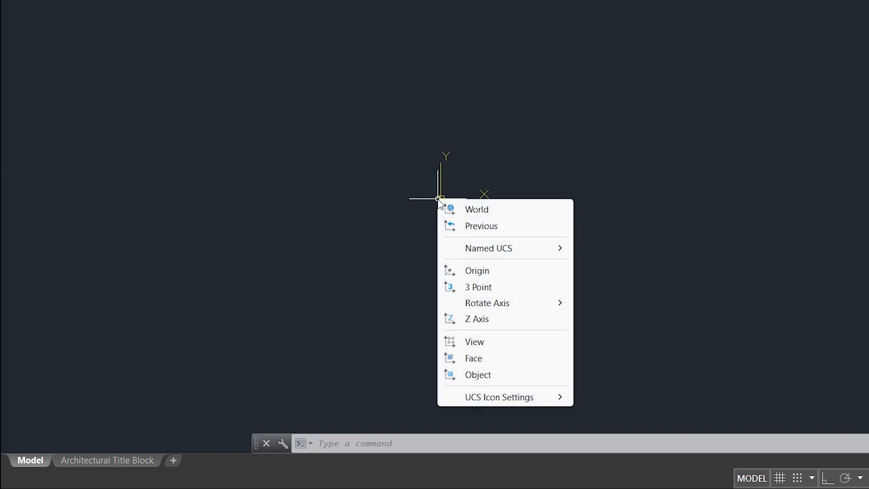
mouse_move(479, 399)
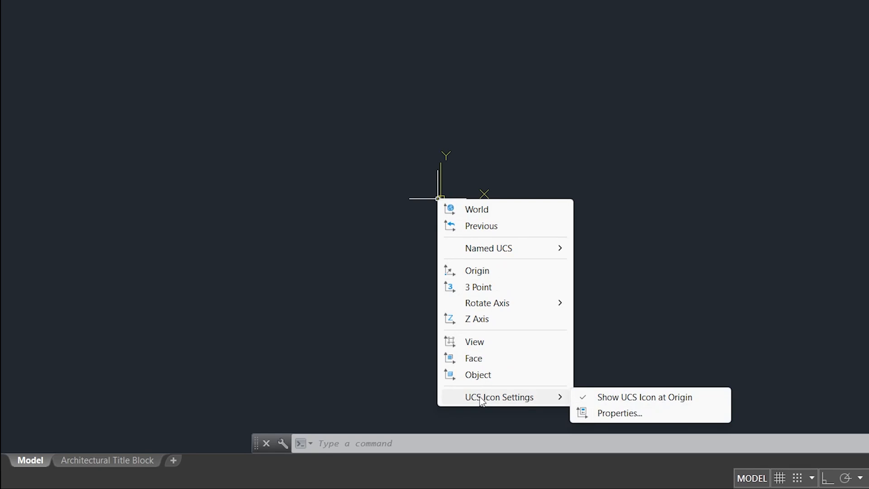
click(626, 398)
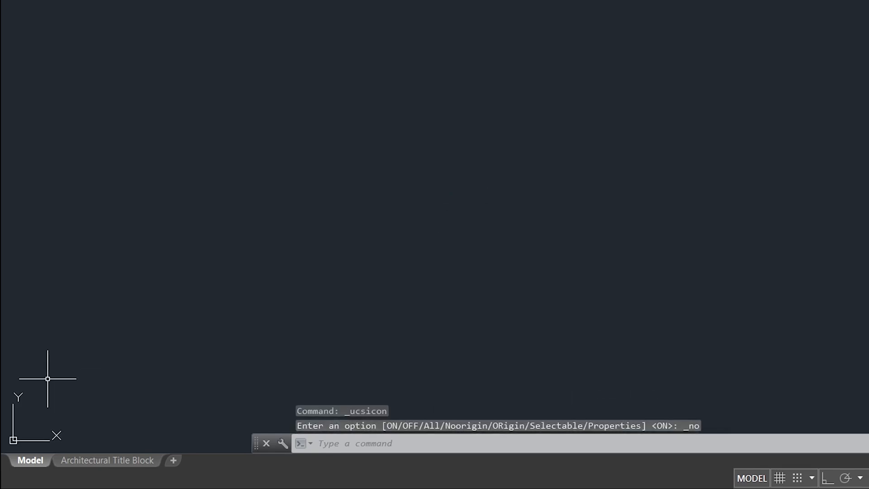
scroll(687, 251, down, 1)
scroll(560, 240, up, 2)
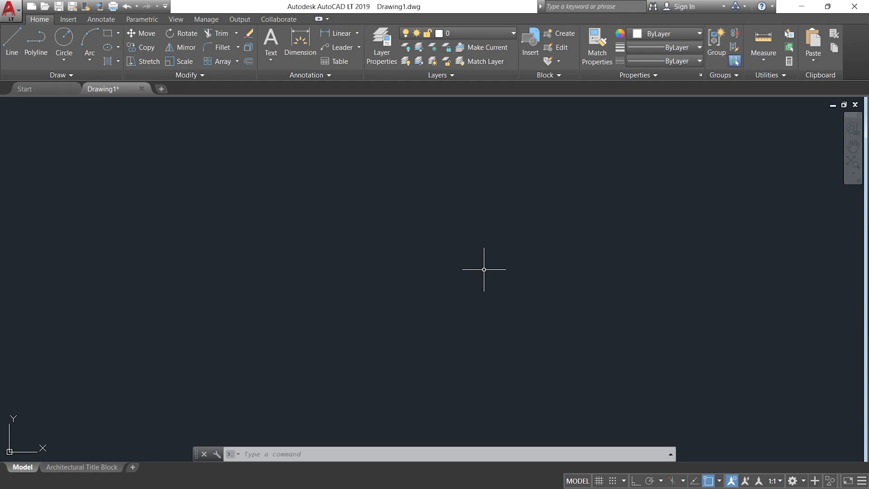
Open the drawing units settings with the UNITS command and choose Architectural as the length type.
text(u)
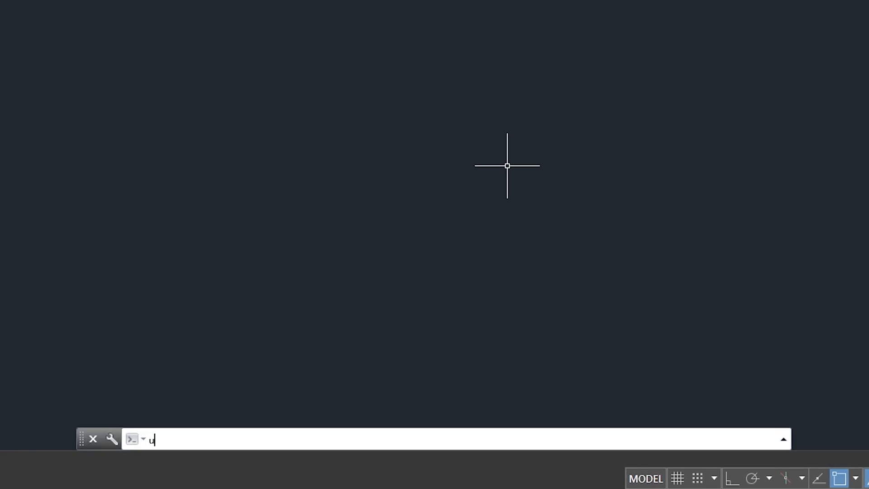
text(nit)
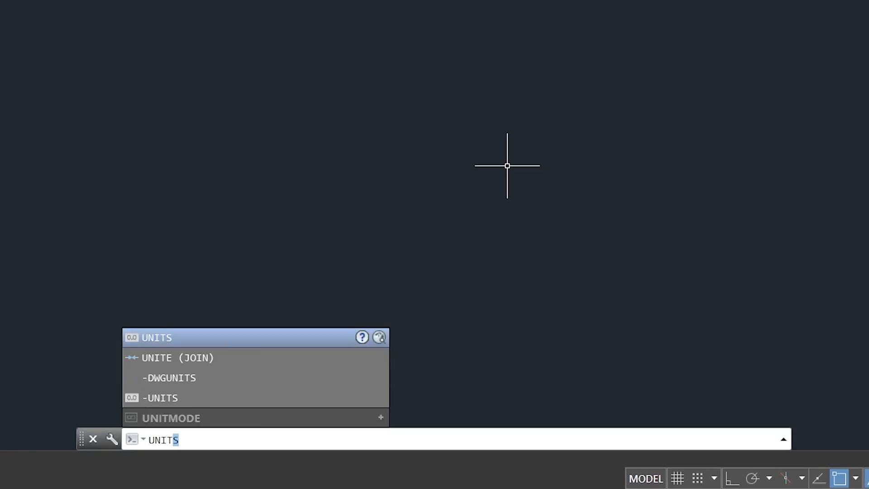
text(s)
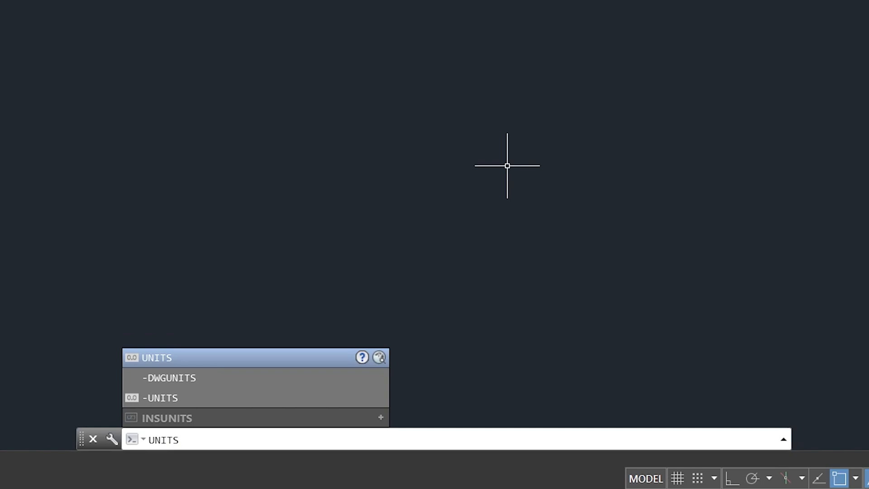
key(Return)
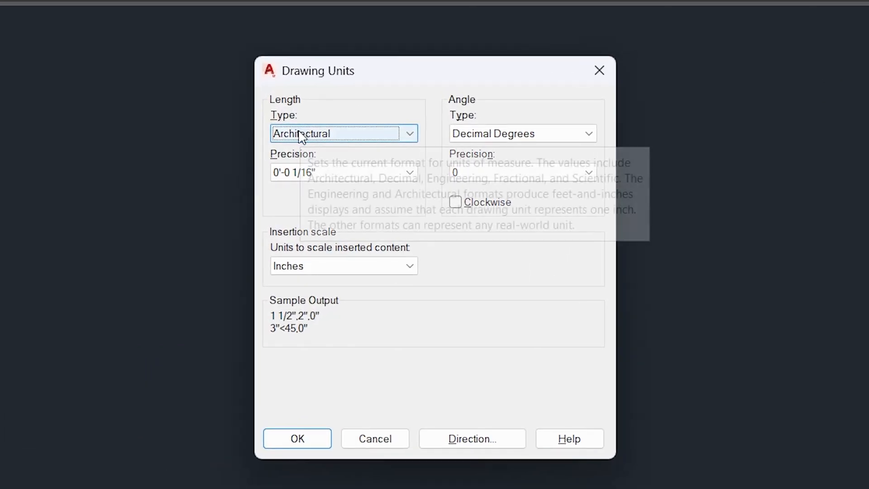
click(303, 134)
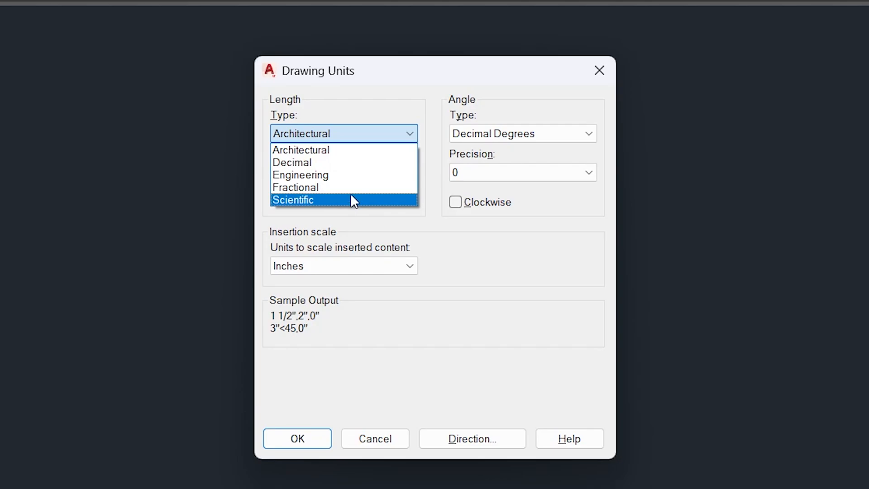
click(346, 154)
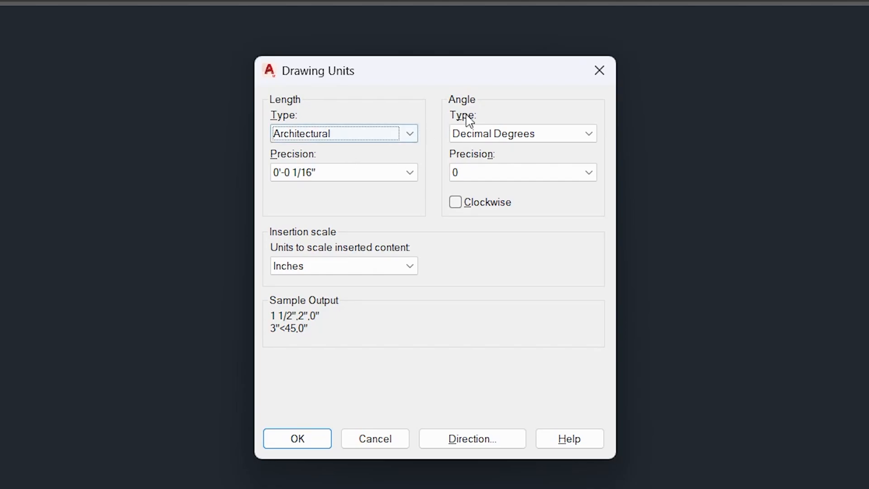
Choose Decimal Degrees as the angle type with a precision of 0.
click(491, 133)
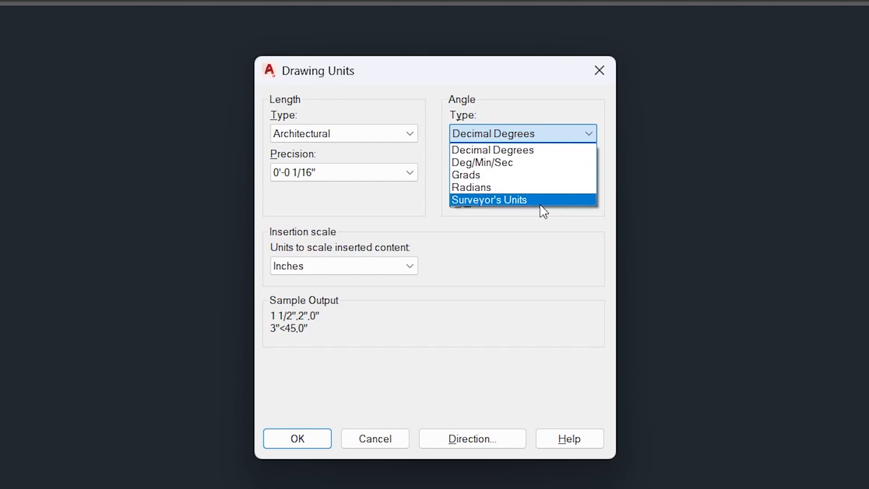
click(545, 151)
click(492, 174)
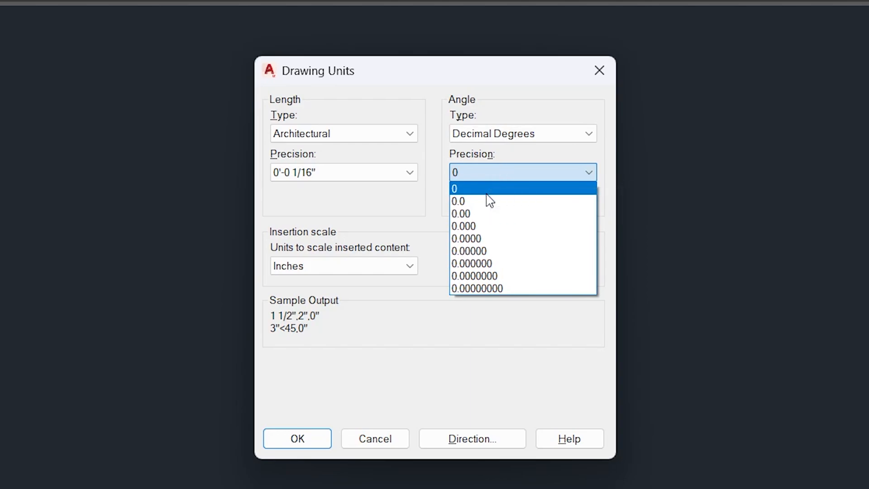
click(494, 188)
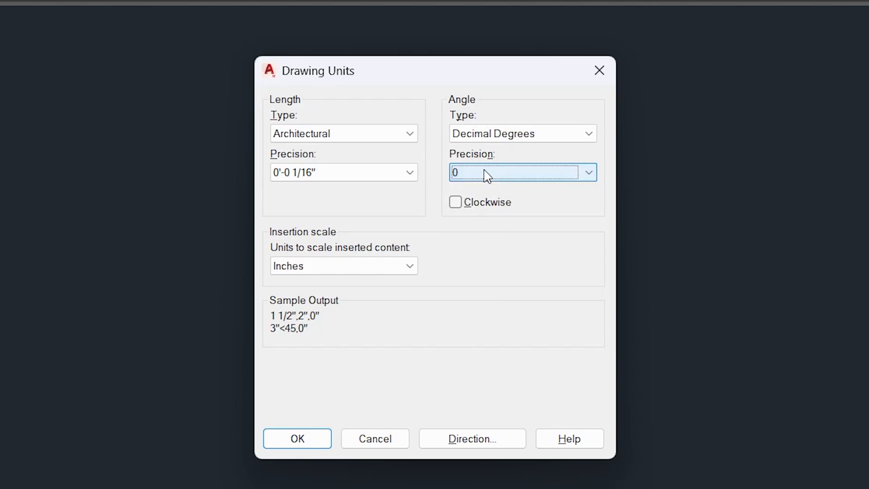
Set the length precision to 0'-0" and the units for scaling inserted content to Feet.
click(344, 172)
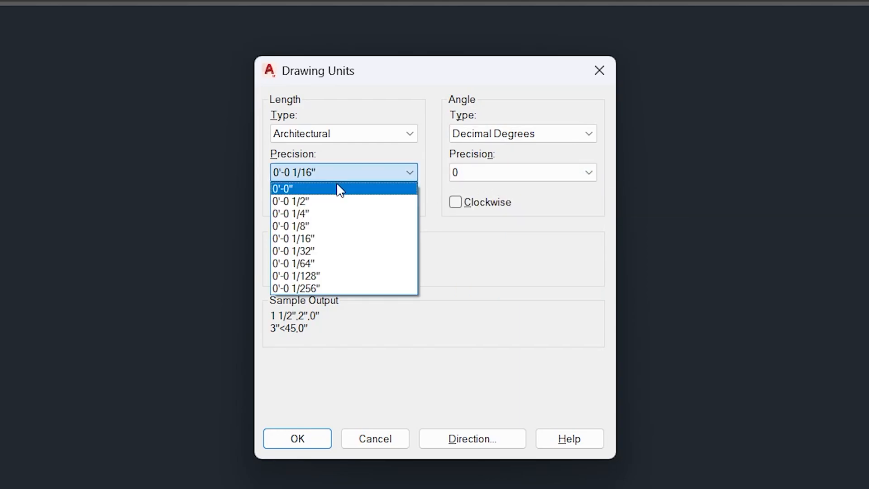
click(335, 188)
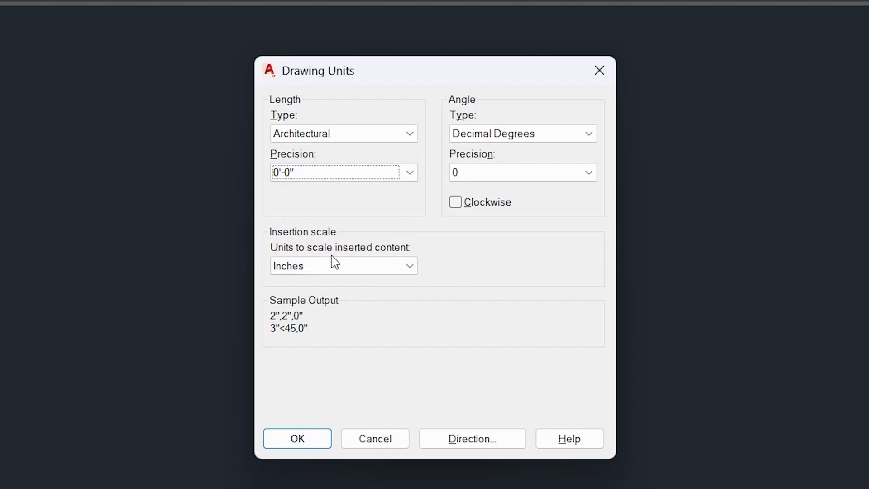
click(398, 264)
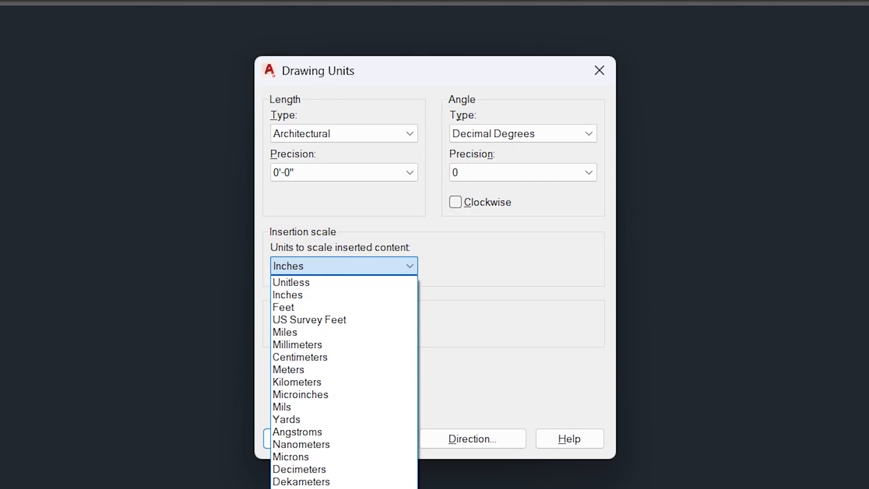
click(310, 308)
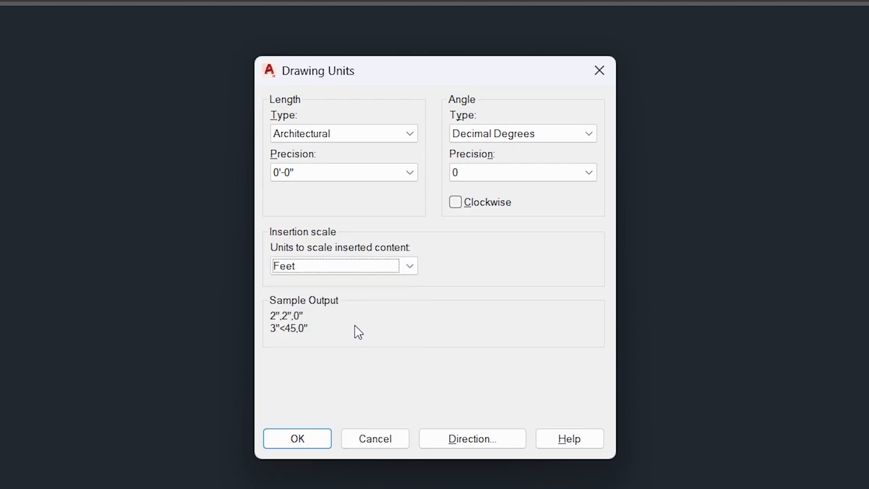
Apply the drawing unit settings and accept keeping Feet as the insertion units with Architectural lengths.
click(296, 439)
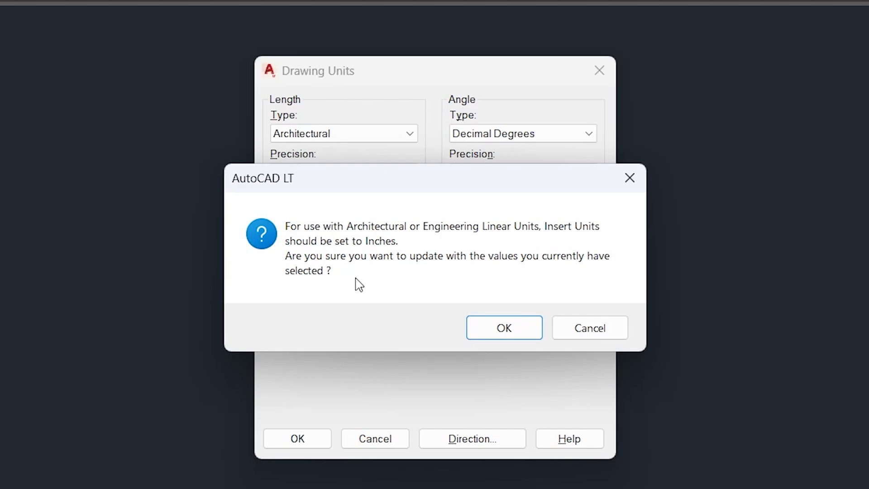
click(503, 330)
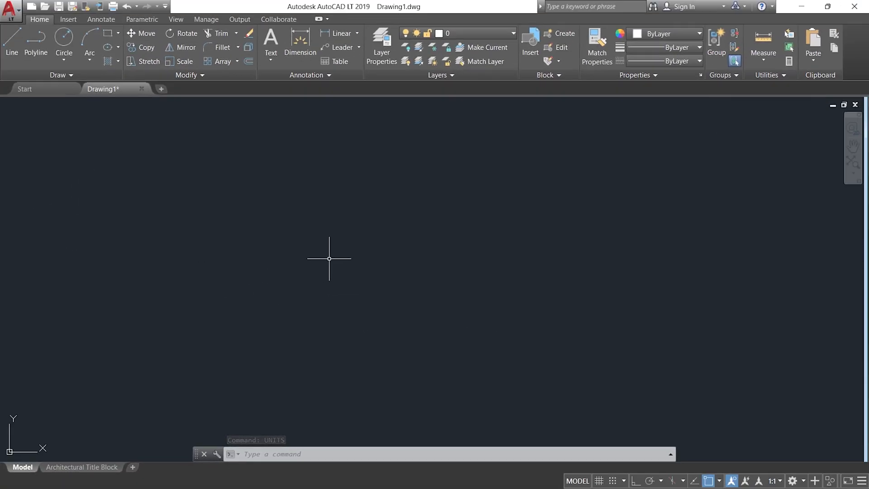
Start a line in the empty drawing area, draw a horizontal segment 5 units long to the right and turn on Ortho mode.
text(l)
key(Return)
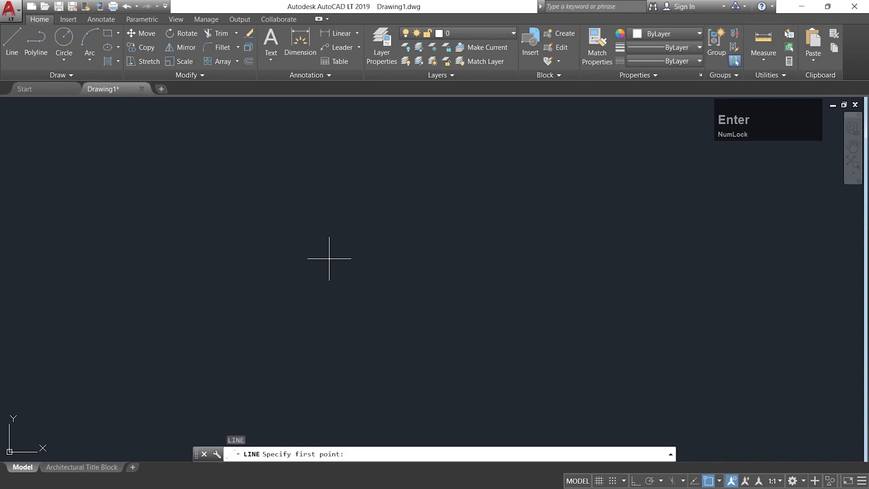
click(292, 236)
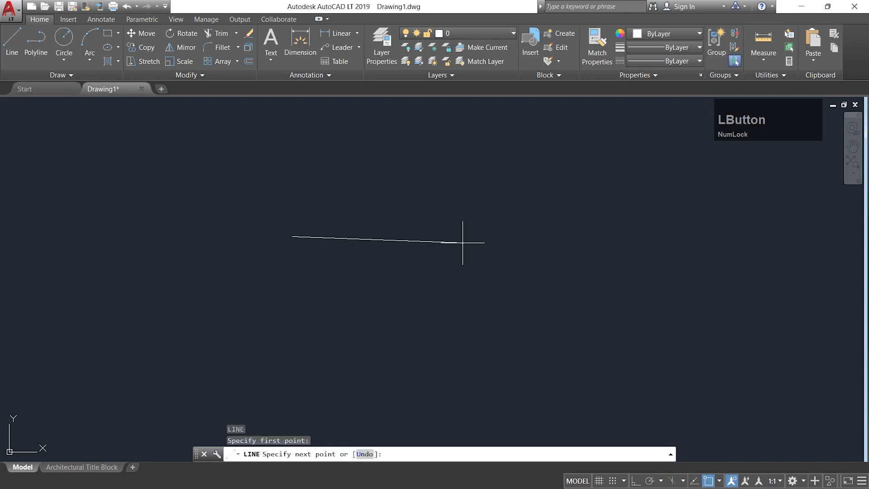
key(F8)
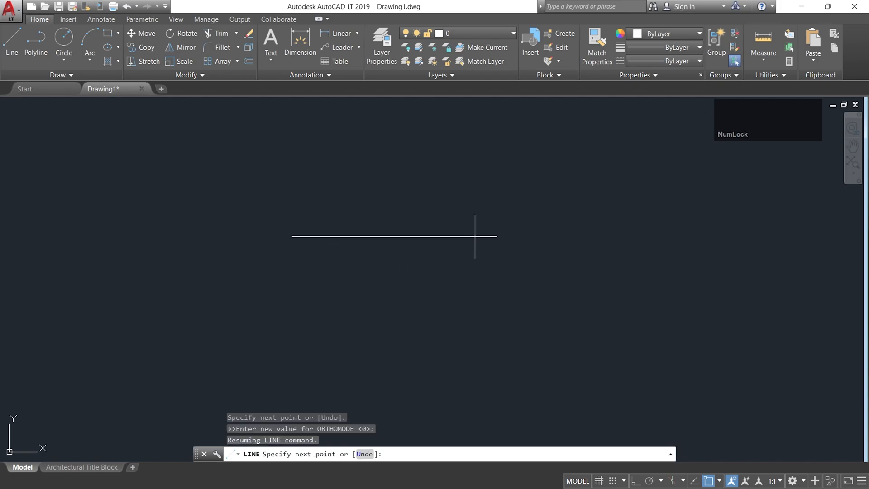
text(5)
key(KP_Enter)
key(F8)
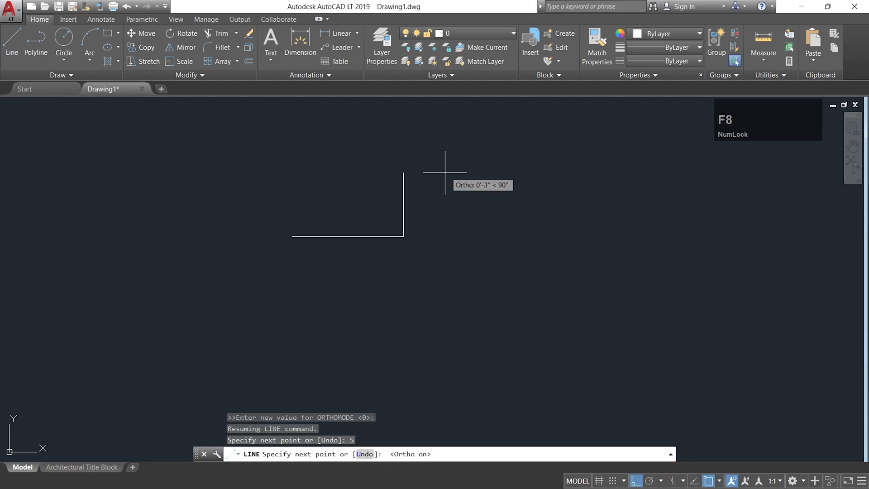
Continue the line straight up 5.5 units from the right end of the horizontal segment.
scroll(445, 173, up, 2)
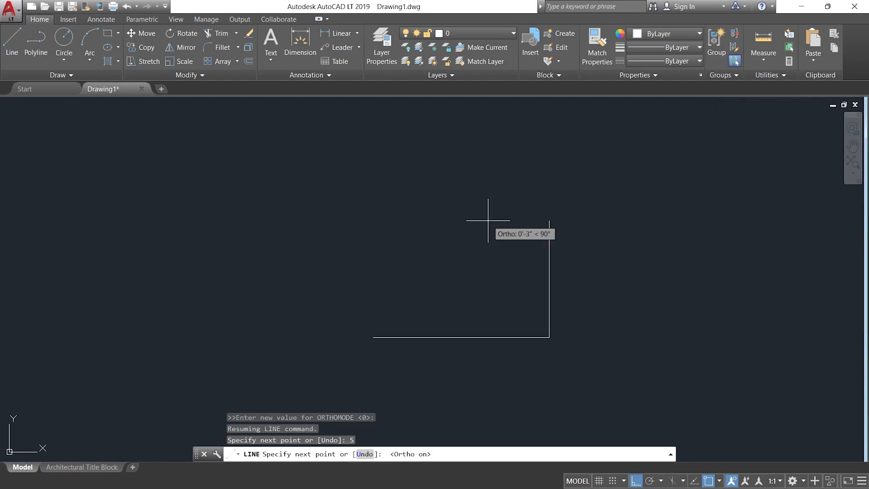
text(5.)
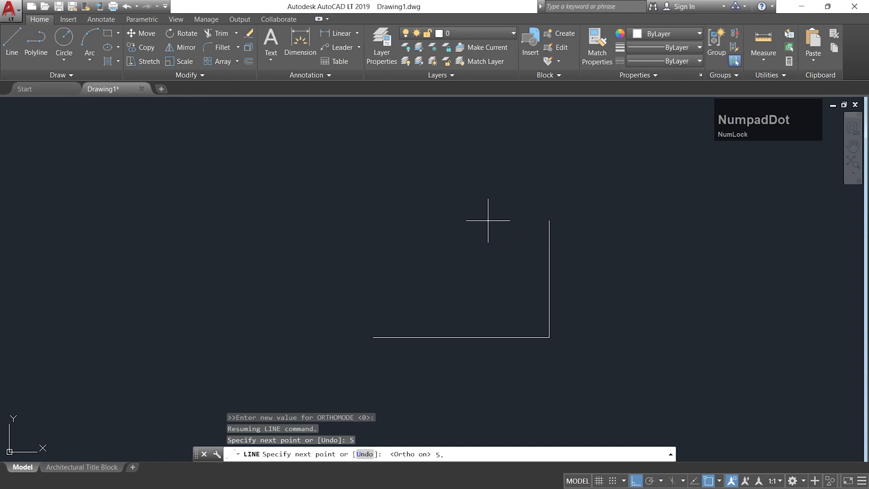
text(5)
key(Return)
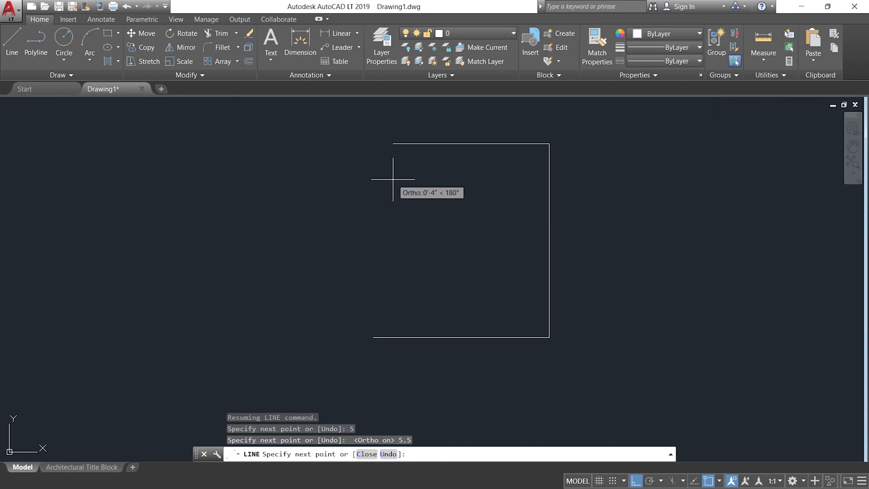
Close the rectangle with a 5-unit top segment to the left and a 5.5-unit segment down to the starting point.
text(5)
key(Return)
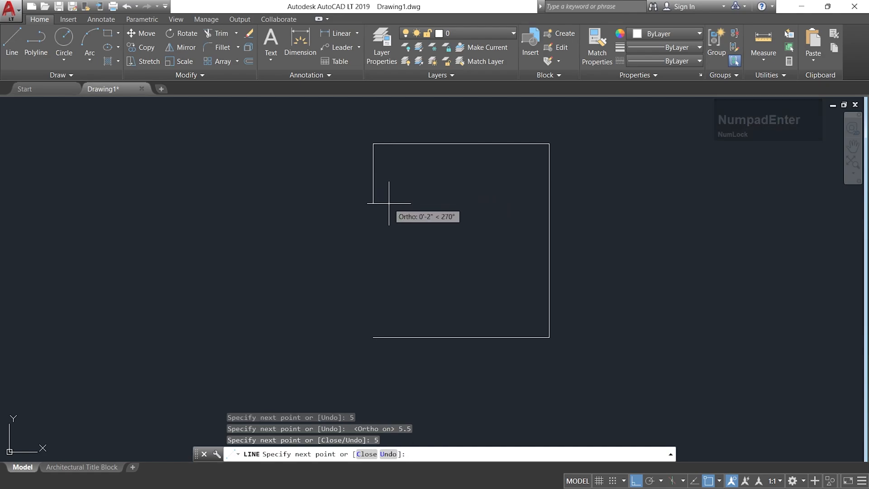
text(5.5)
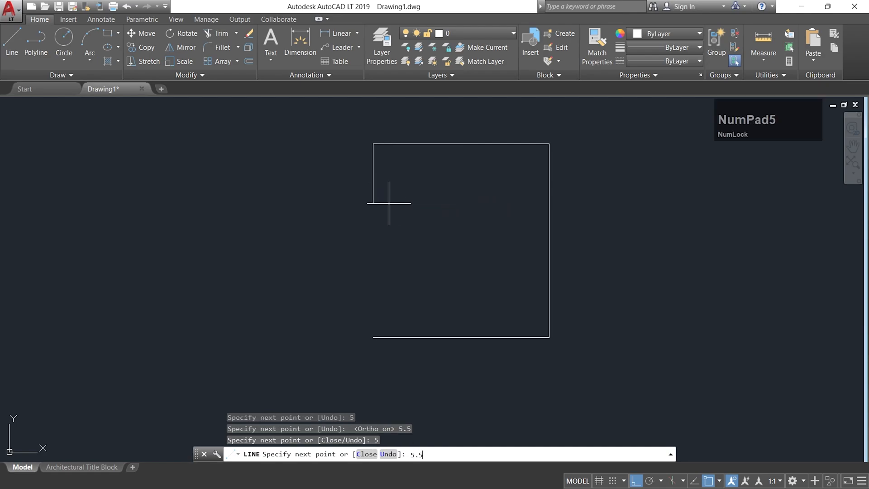
key(Return)
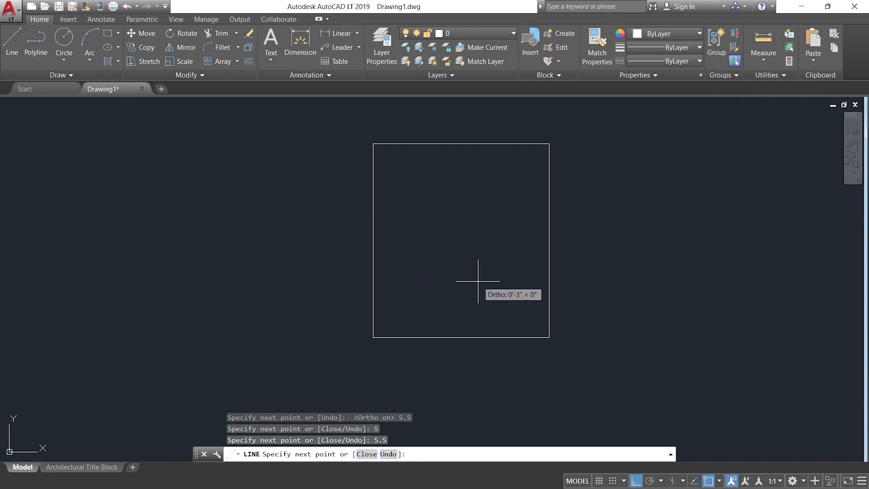
Dimension the rectangle's top edge from corner to corner, placing the dimension line just above it.
scroll(480, 267, up, 2)
scroll(479, 267, down, 2)
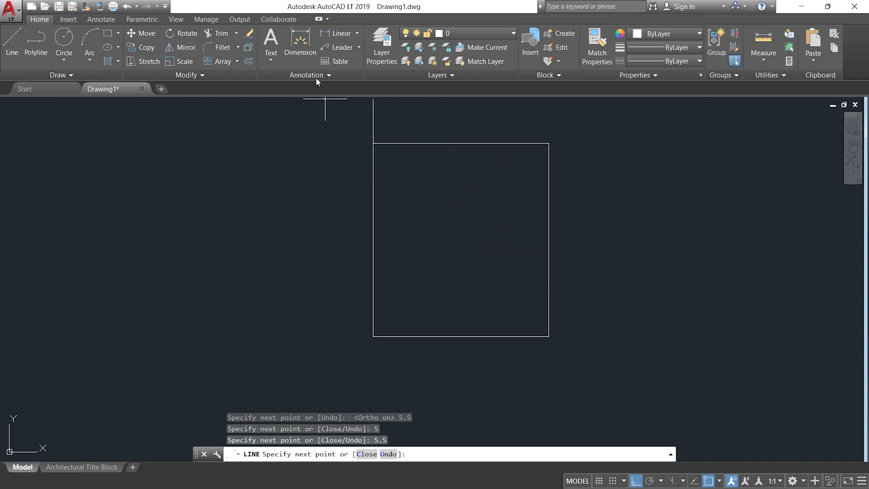
click(303, 42)
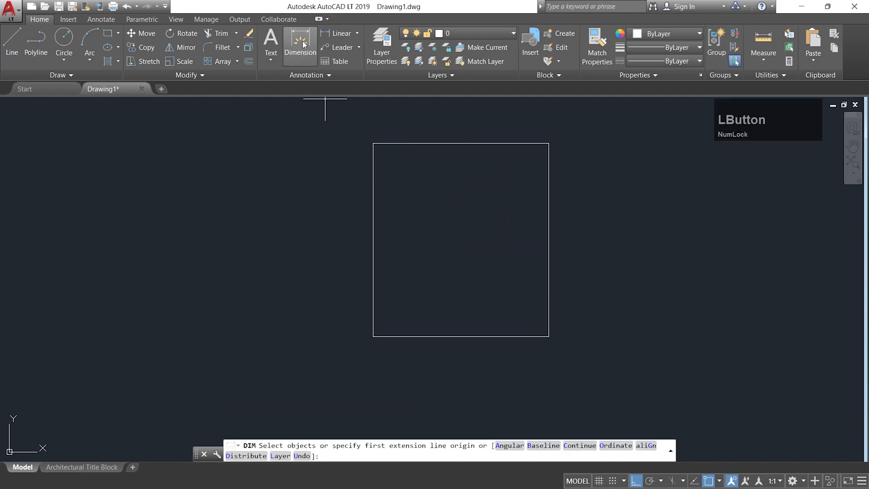
click(373, 143)
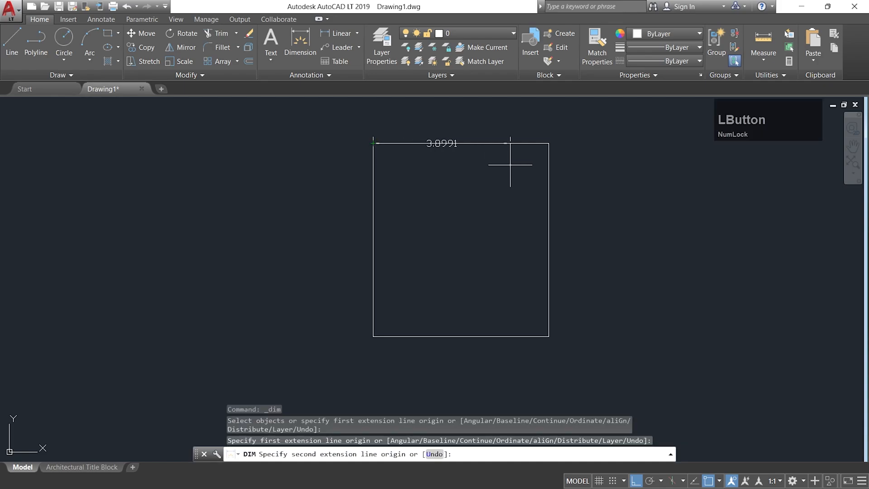
click(549, 143)
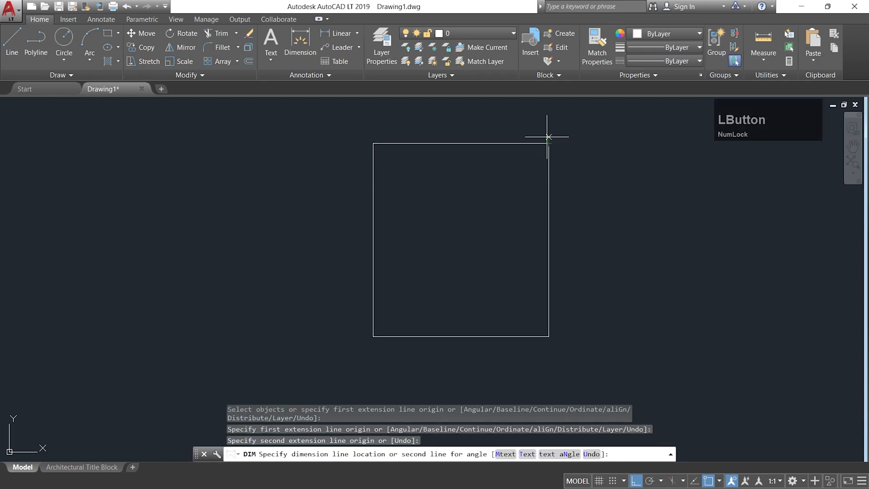
click(547, 129)
scroll(448, 129, up, 4)
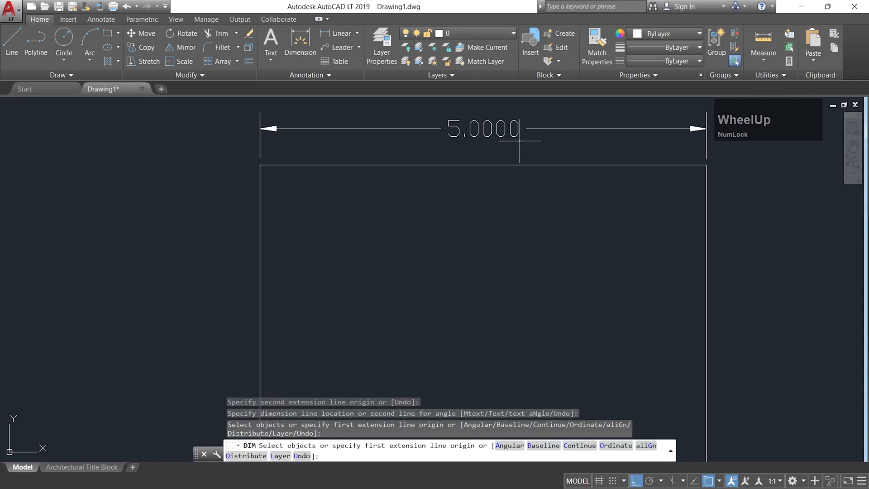
scroll(510, 181, down, 4)
middle_drag(494, 240, 466, 220)
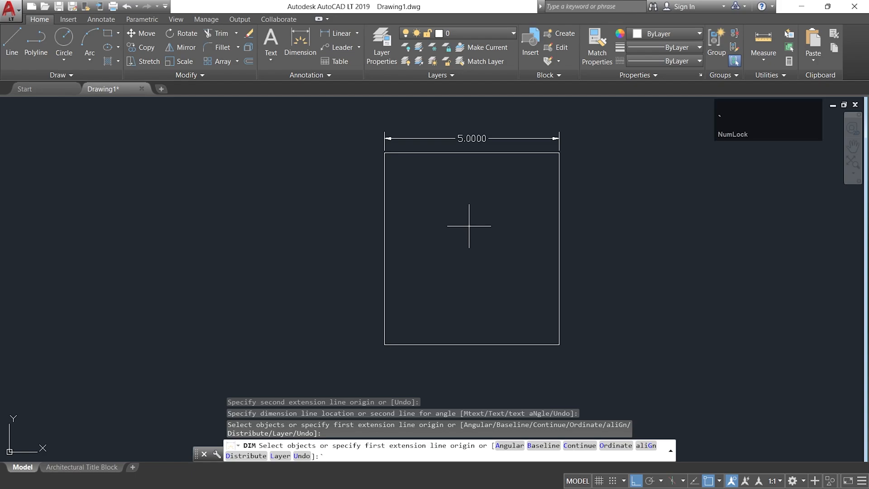
End the dimension command and open the Standard dimension style for modification with the DIMSTYLE command.
key(Escape)
text(DI)
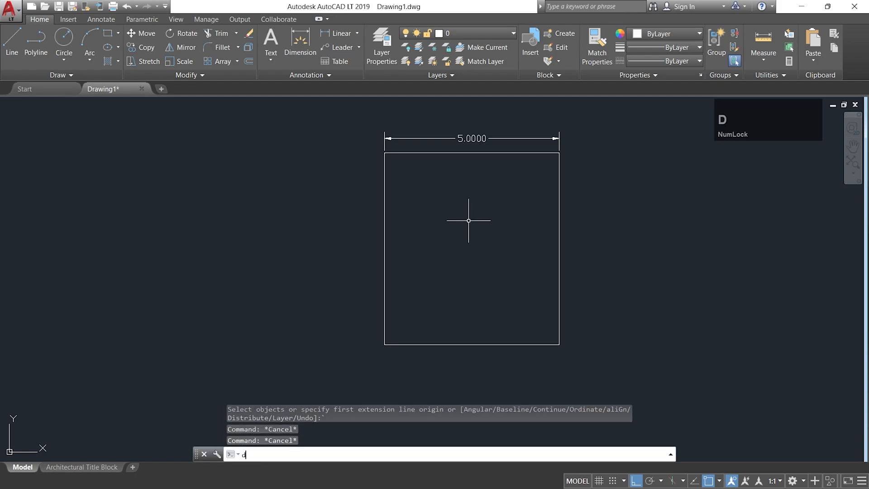
text(M)
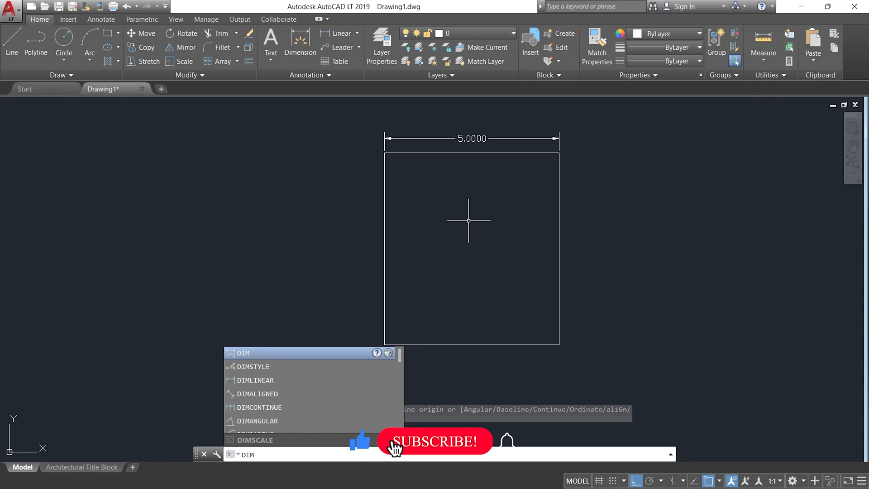
text(S)
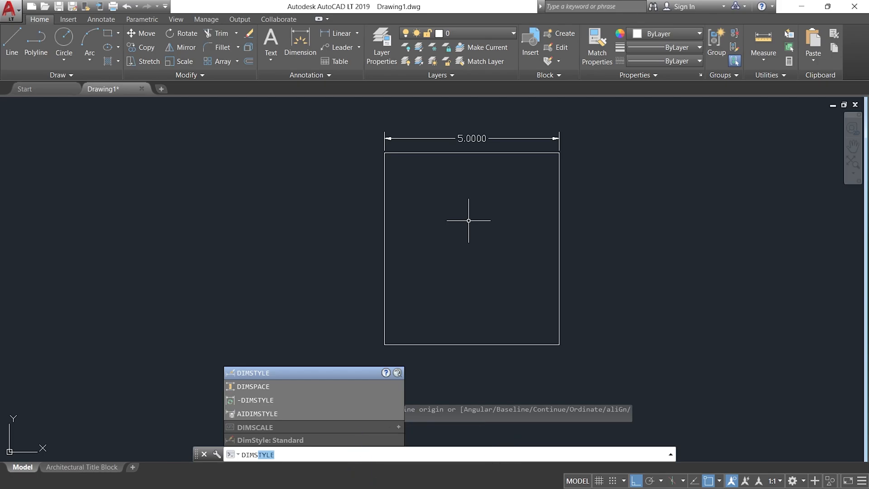
key(Return)
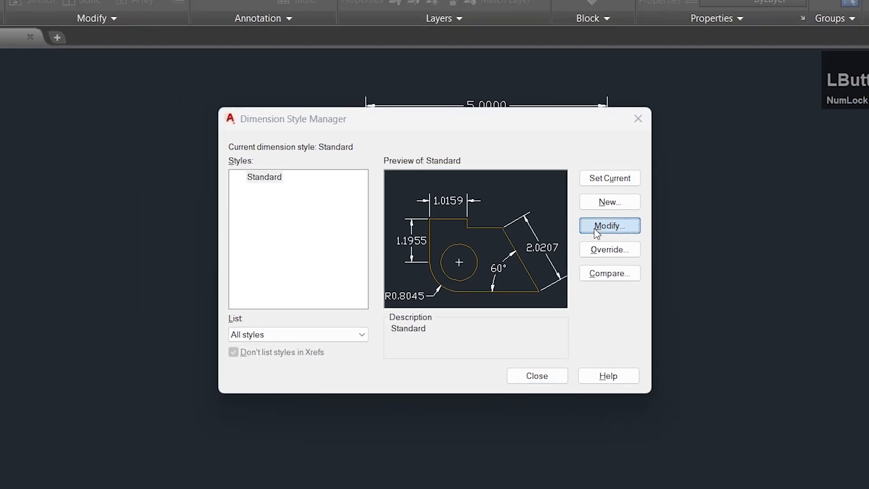
click(636, 232)
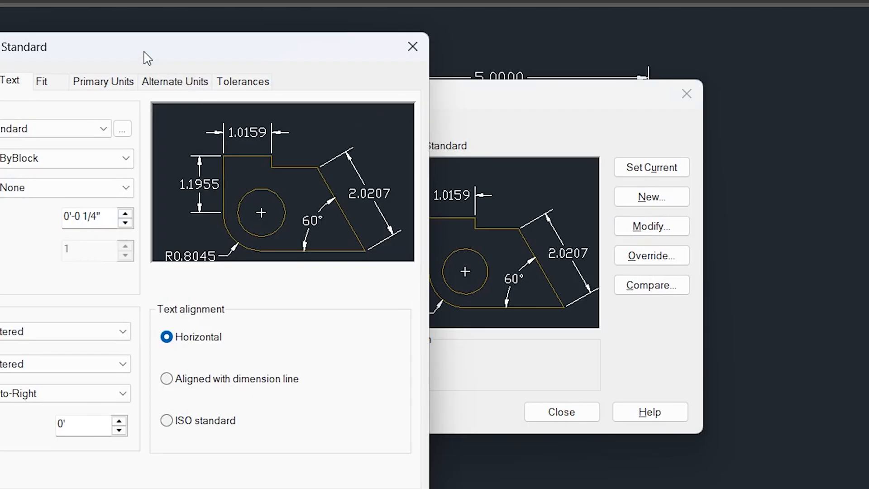
drag(136, 48, 509, 45)
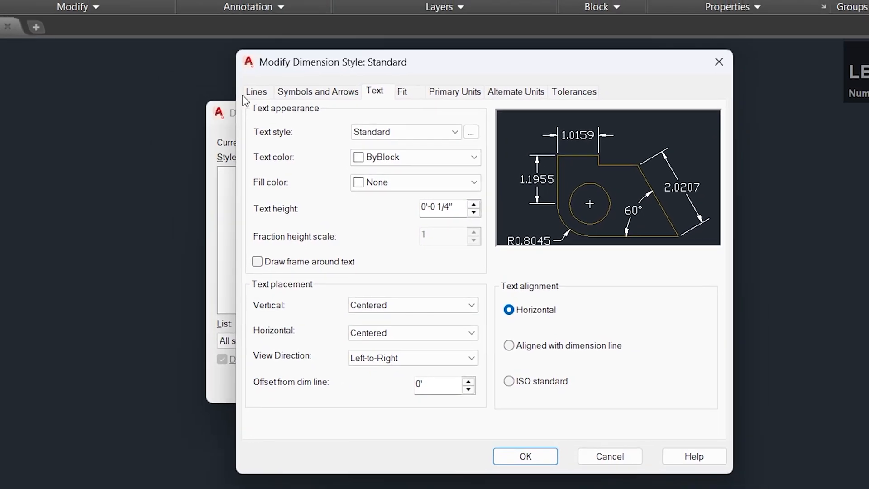
Set the dimension line color of the Standard style to Yellow after trying Red.
click(255, 93)
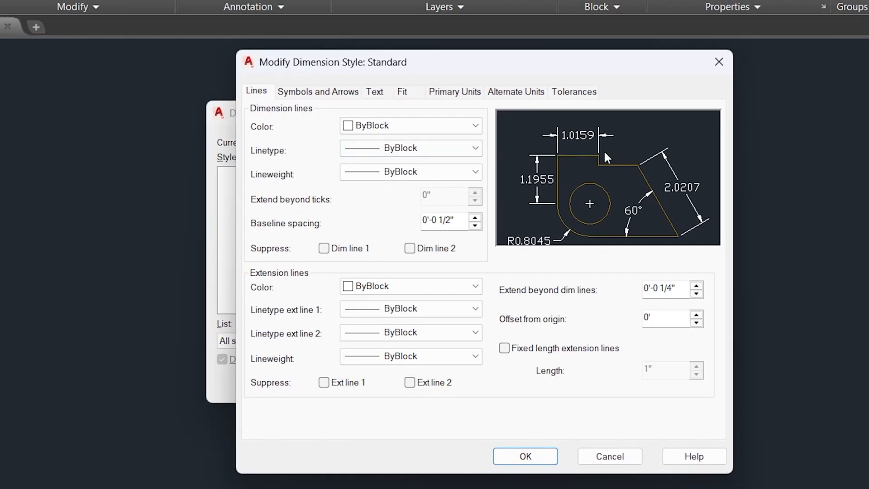
click(388, 124)
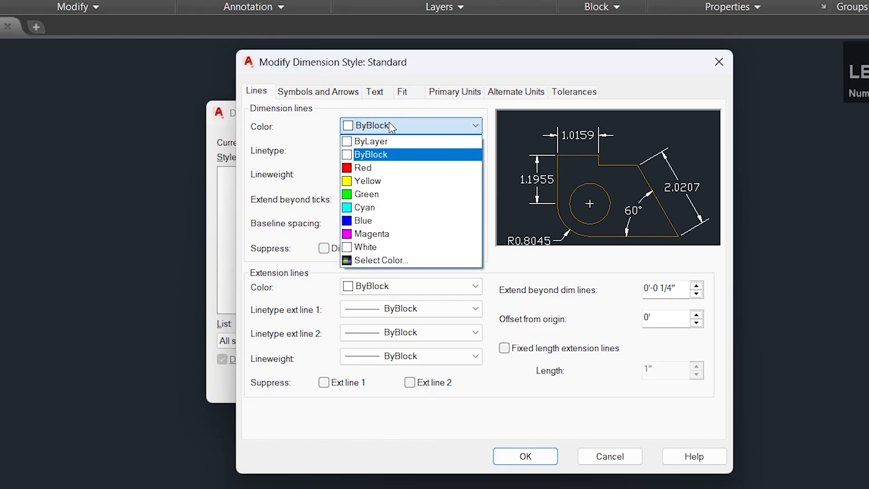
click(382, 167)
click(384, 126)
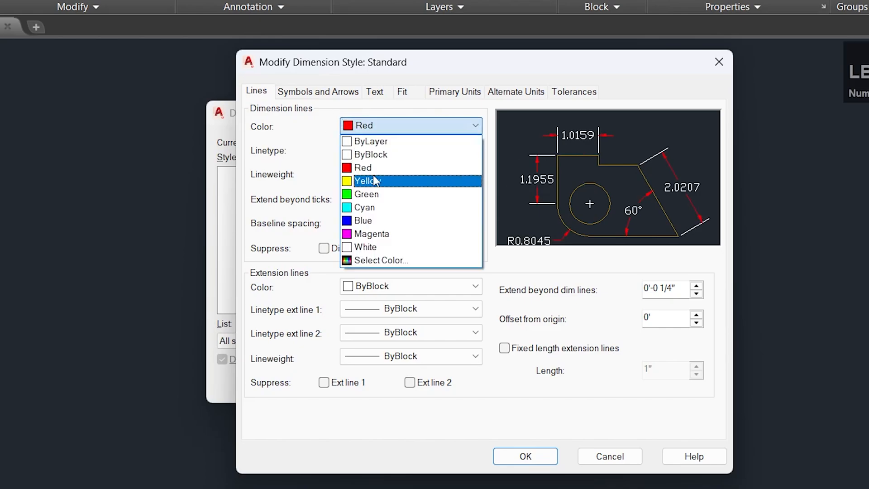
click(375, 181)
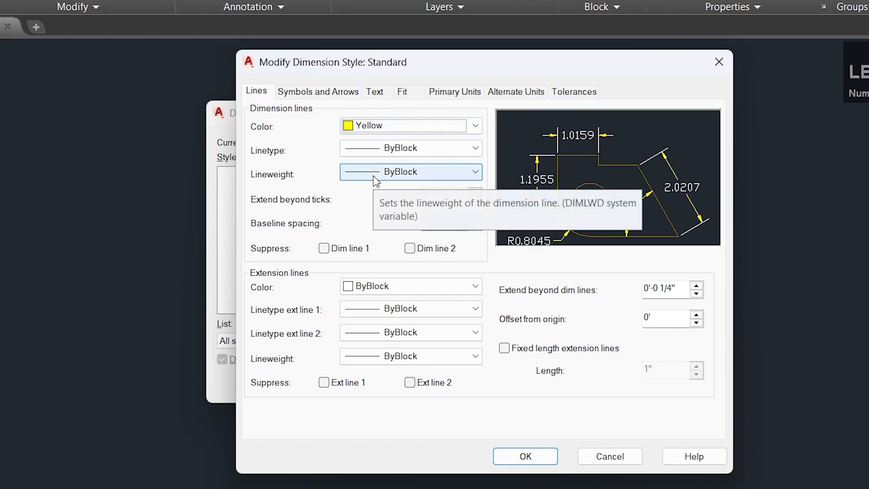
Try the ByLayer and Continuous linetypes for the dimension lines and return the linetype to ByBlock.
click(383, 151)
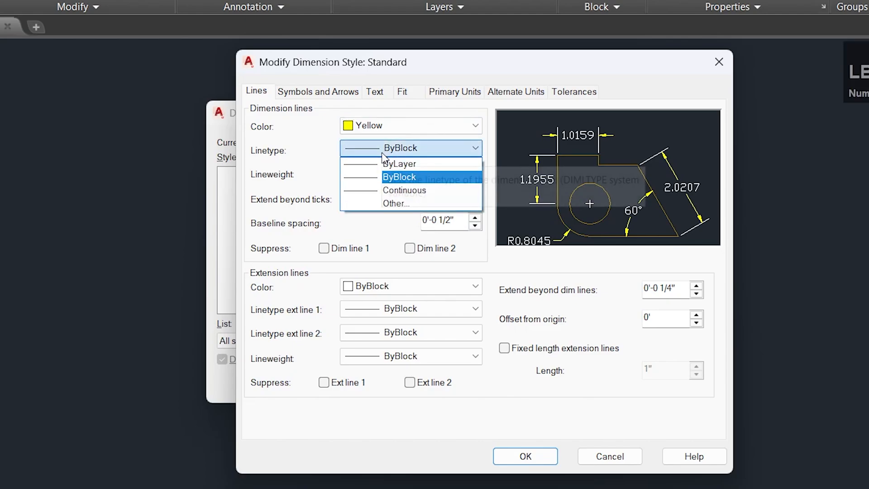
click(400, 165)
click(401, 149)
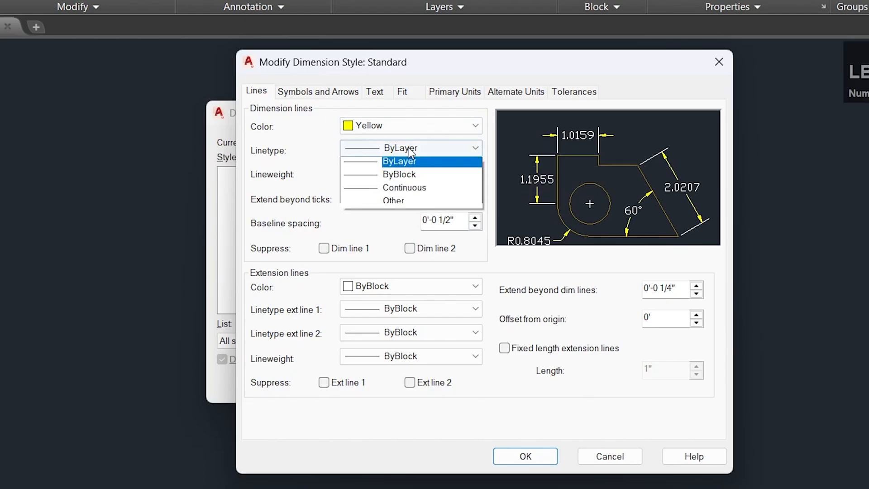
click(404, 190)
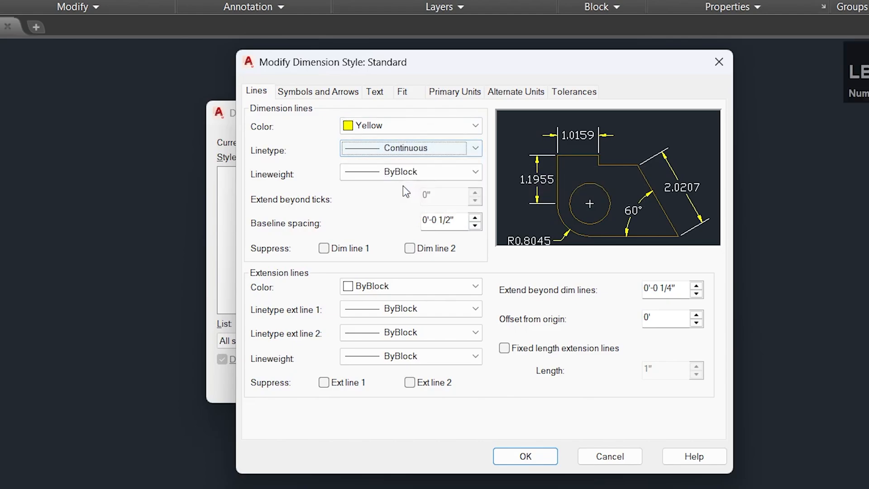
click(423, 149)
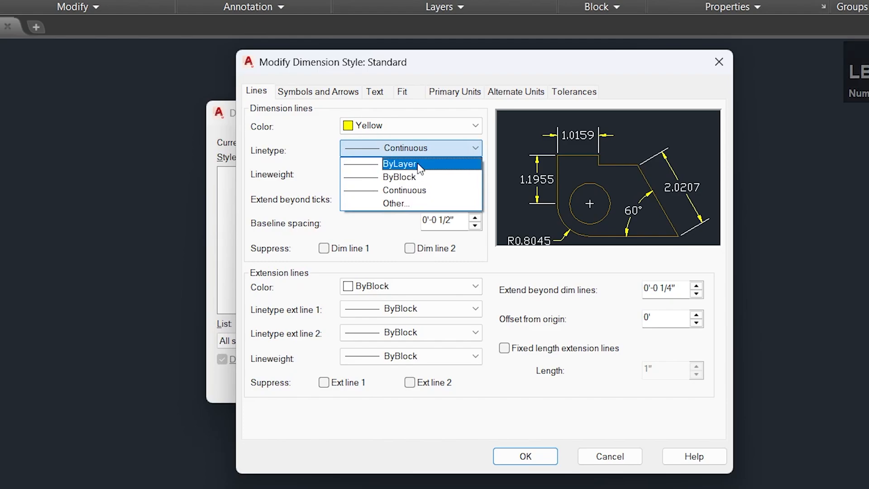
click(414, 164)
click(433, 149)
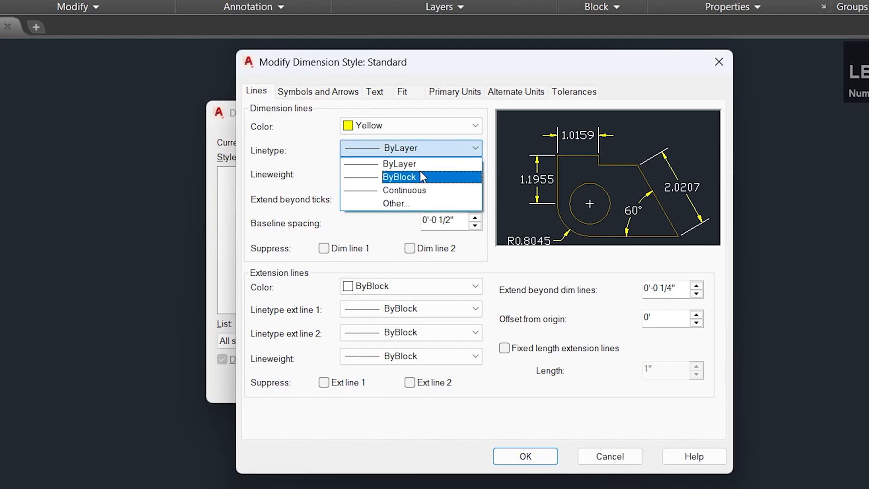
click(435, 176)
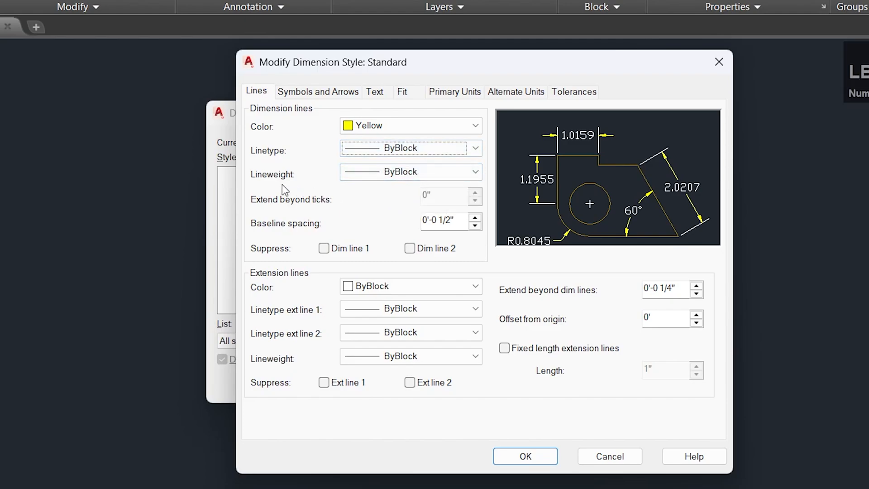
Set the lineweight of the dimension lines to 0.25 mm.
click(394, 171)
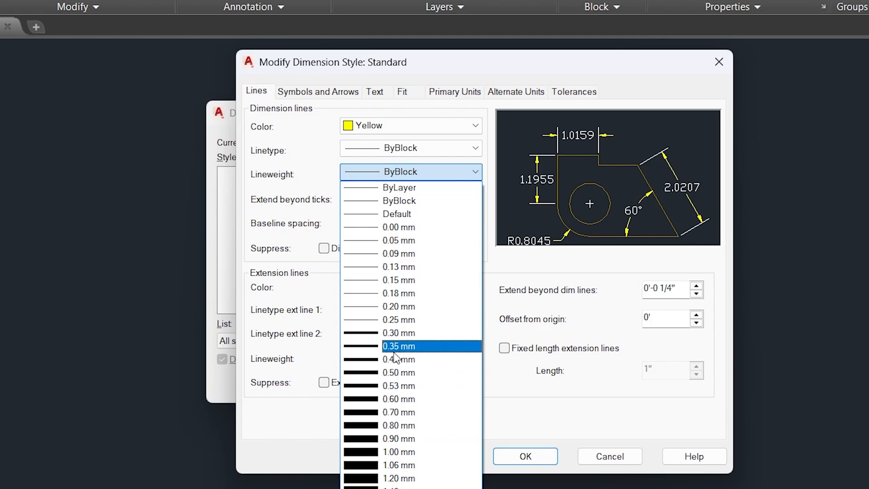
click(399, 320)
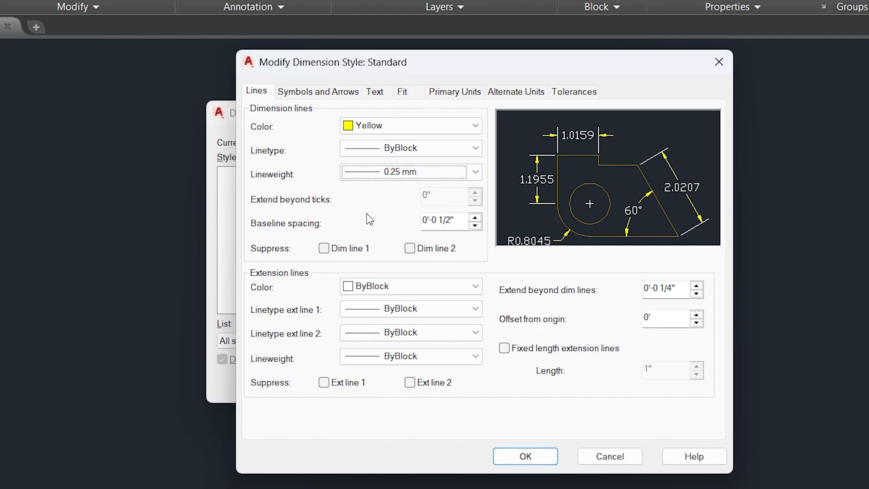
Try suppressing Dim line 1 and Dim line 2 of the Standard style and turn both suppressions off again.
click(324, 248)
click(411, 249)
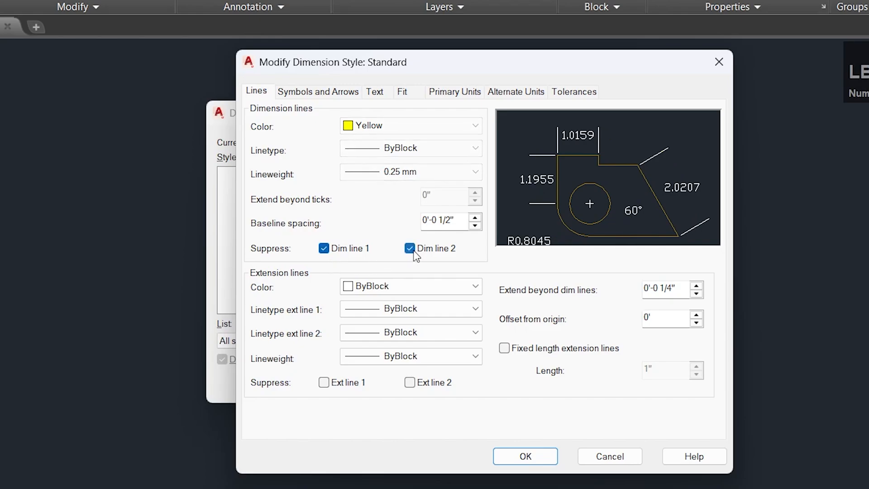
click(409, 248)
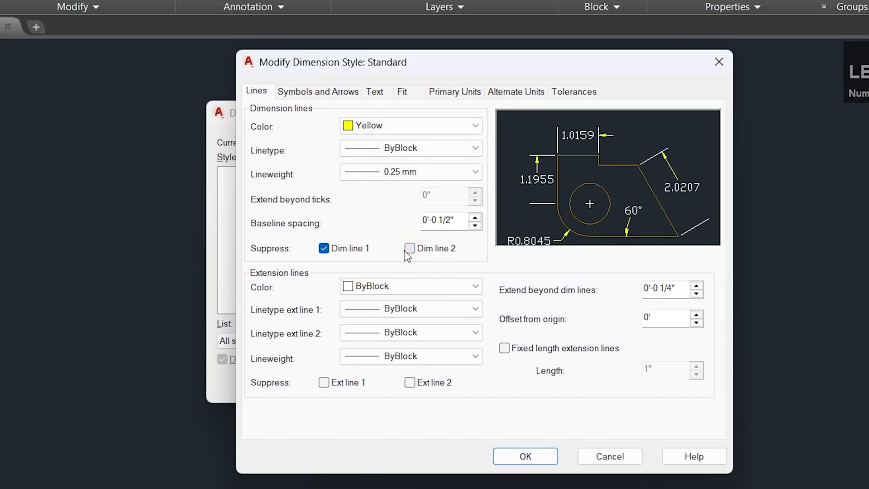
click(324, 248)
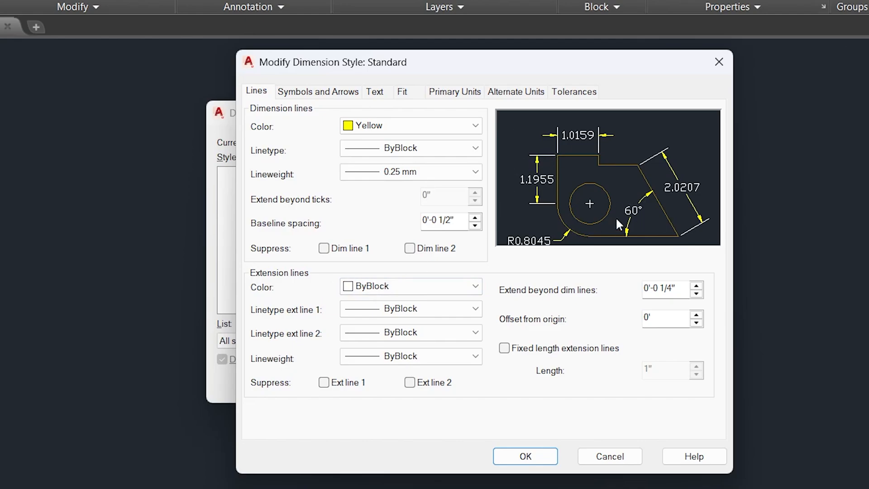
Set the extension line color of the Standard dimension style to Green.
click(438, 286)
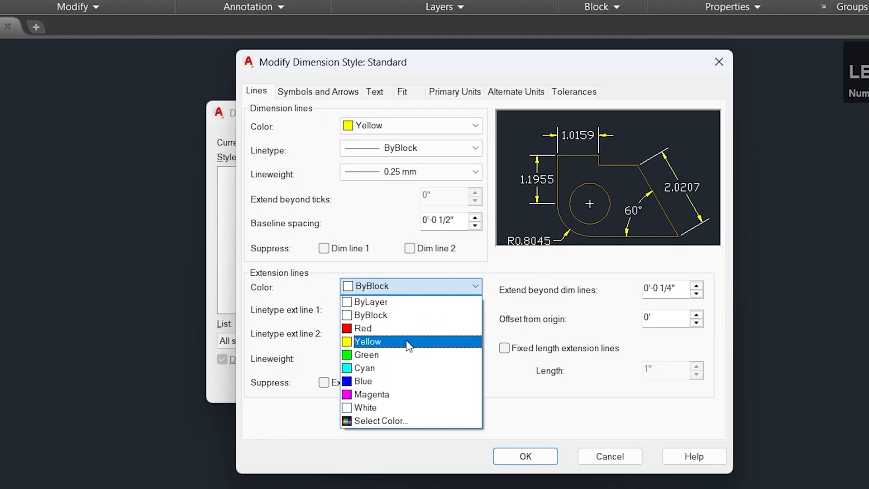
click(400, 355)
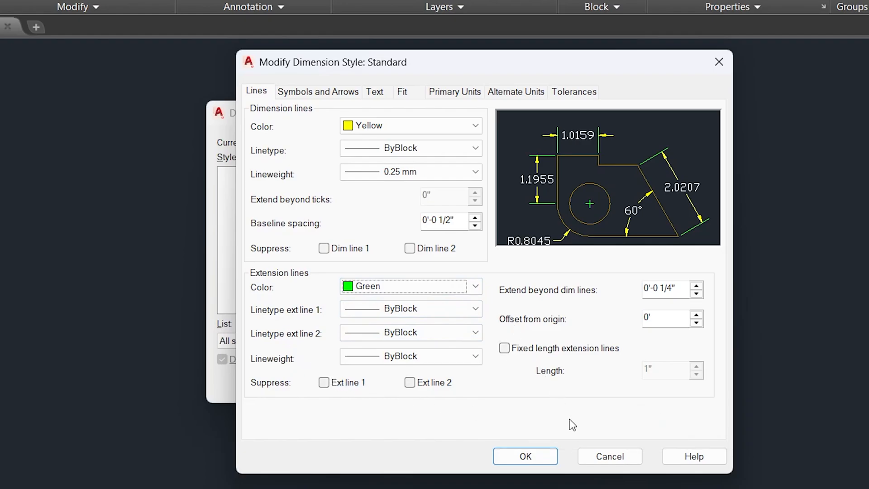
Try the Closed blank, Dot and Open arrowheads for the dimension lines and return the first arrowhead to Closed filled.
click(323, 91)
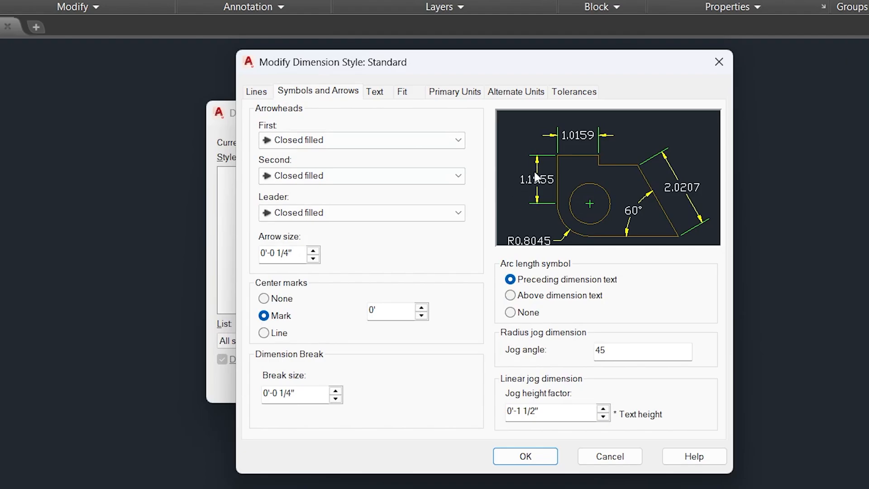
click(436, 140)
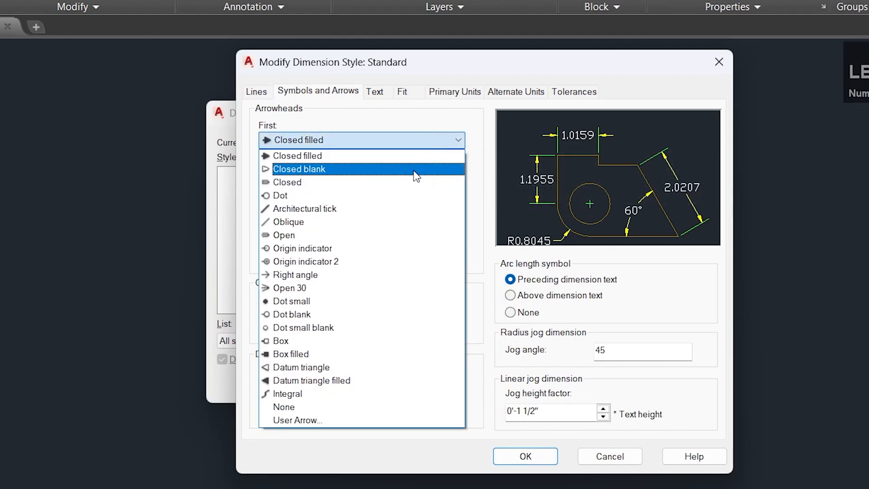
click(413, 169)
click(423, 139)
click(392, 196)
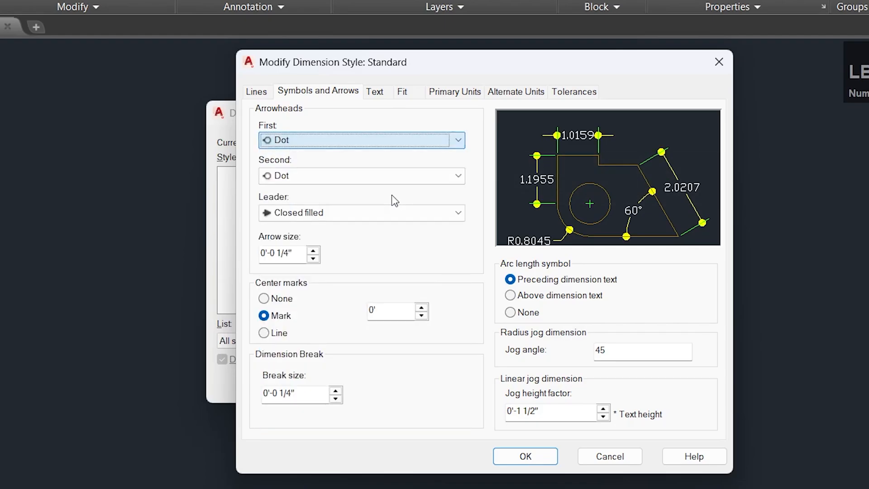
click(407, 143)
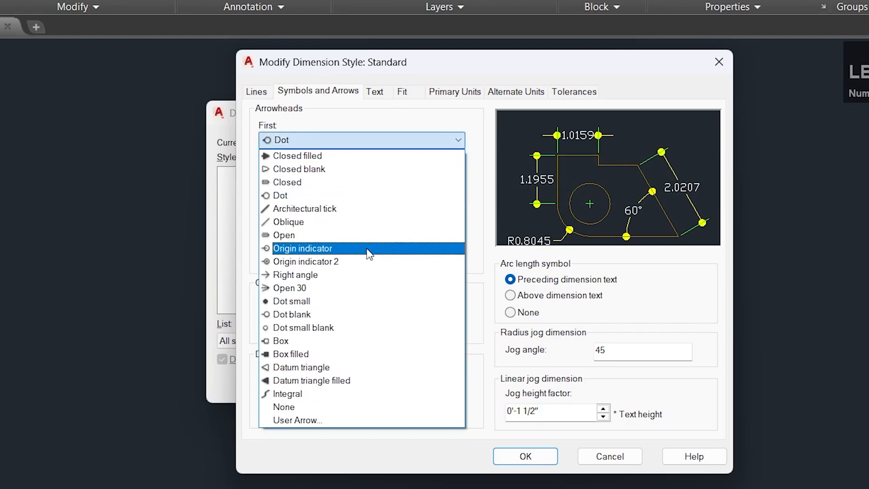
click(371, 232)
click(414, 140)
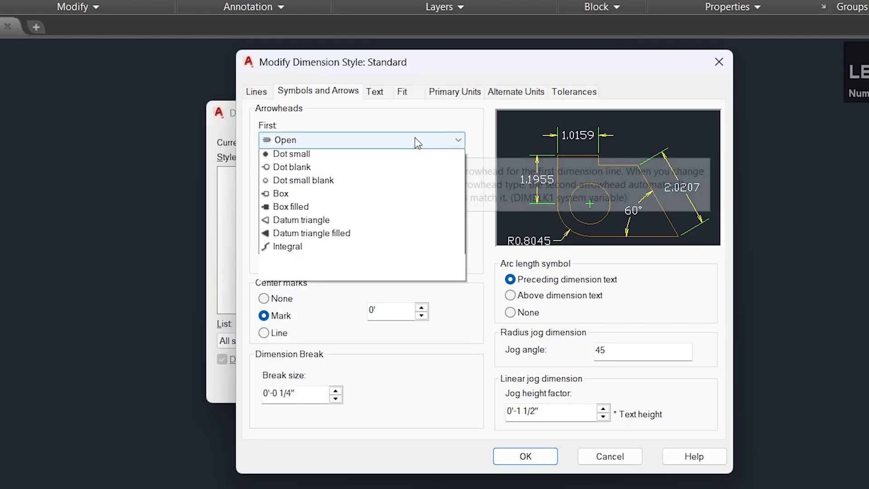
click(400, 156)
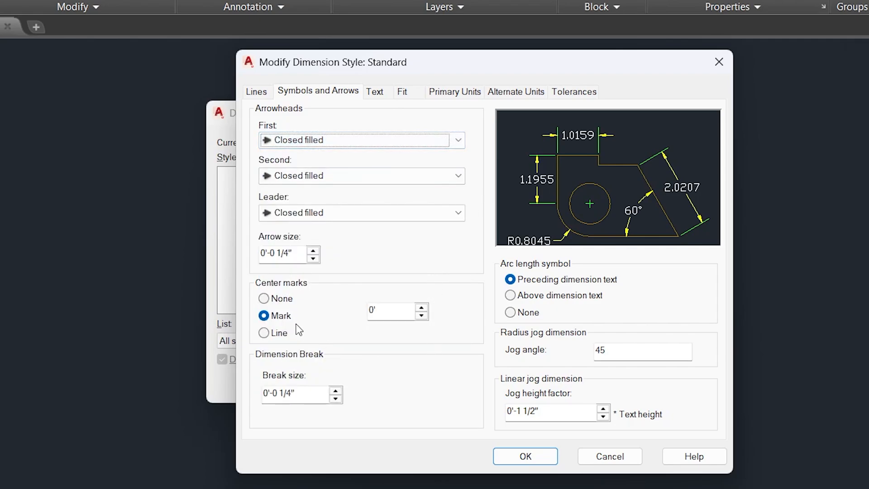
Try the Line and None center mark options for the dimension style and return the setting to Mark.
click(270, 332)
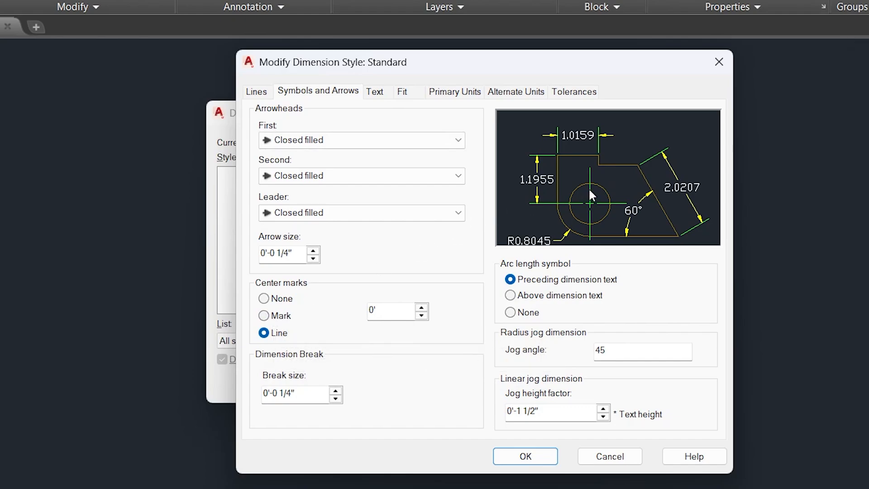
click(267, 316)
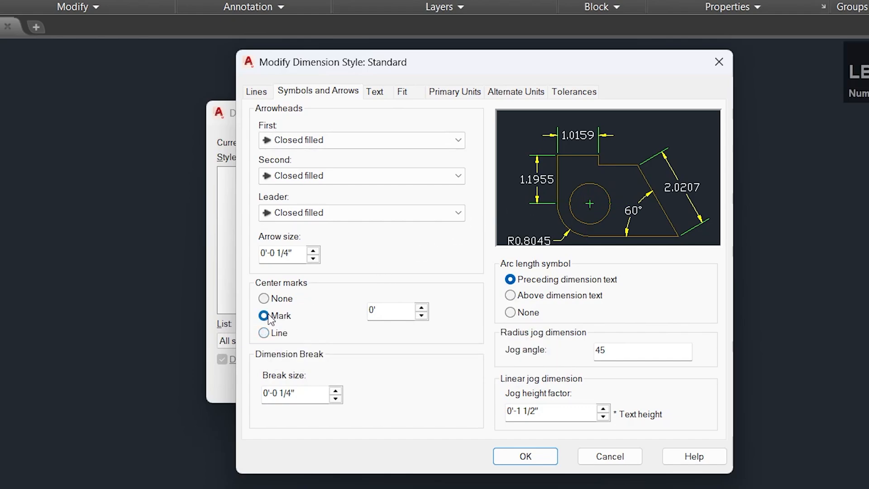
click(267, 299)
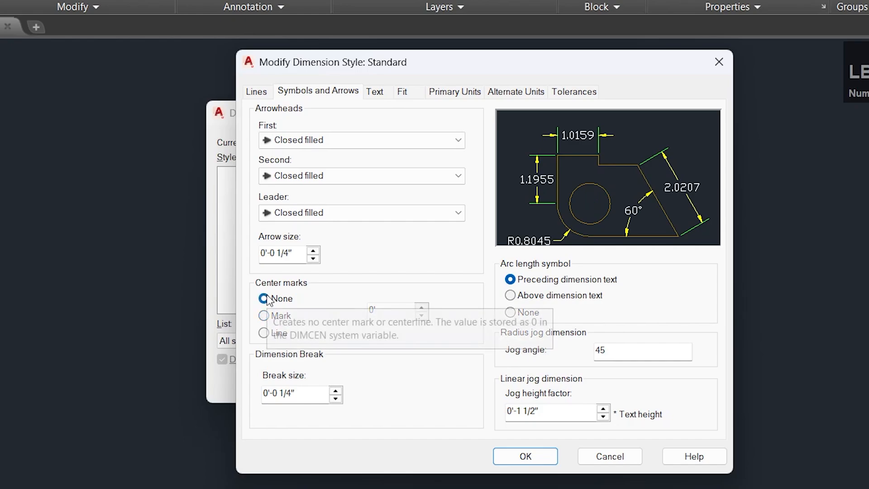
click(267, 316)
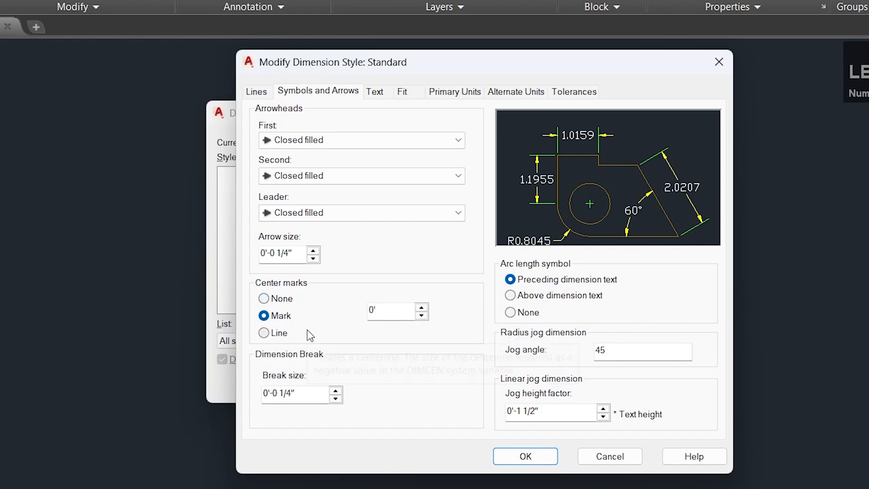
click(265, 333)
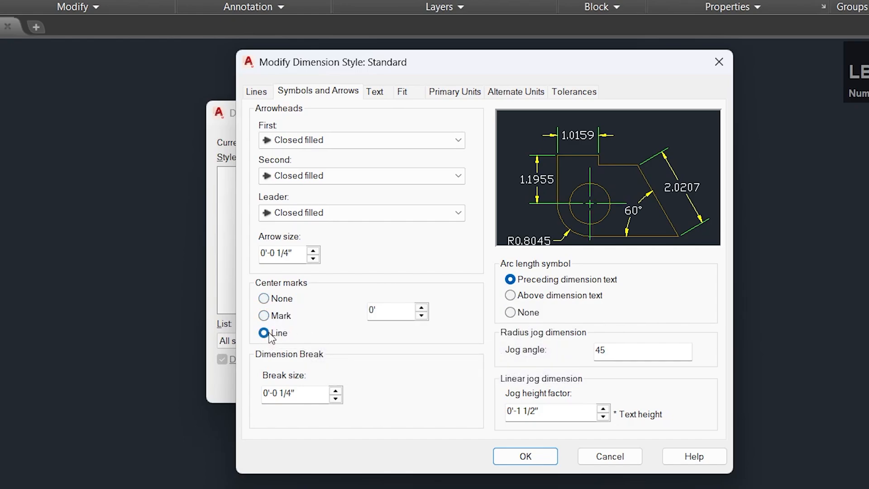
click(268, 317)
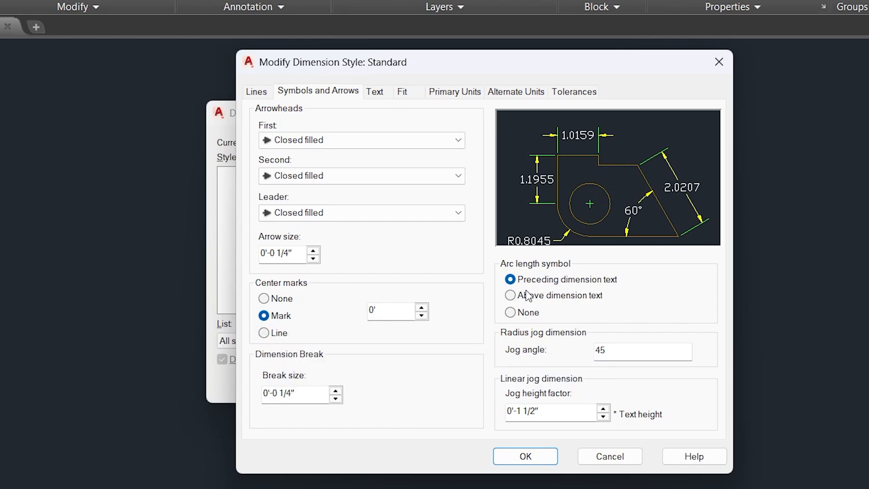
Try the Roman text style for the dimension text and return it to Standard.
click(373, 94)
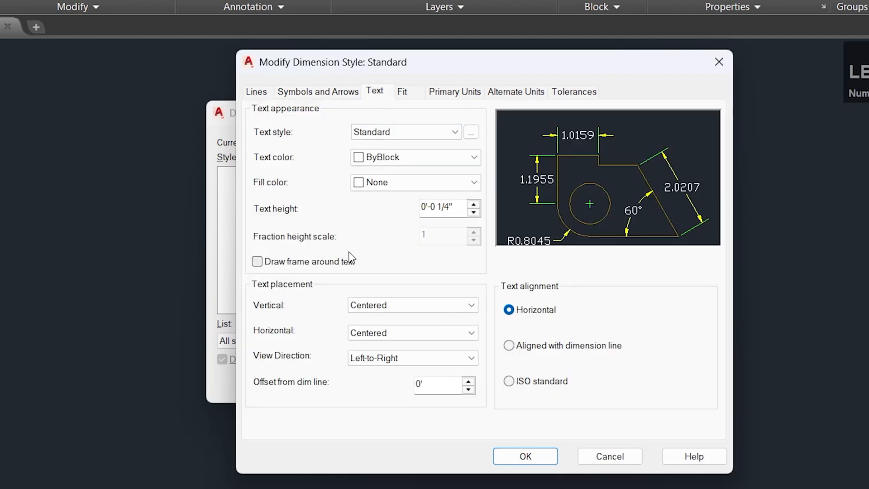
click(372, 135)
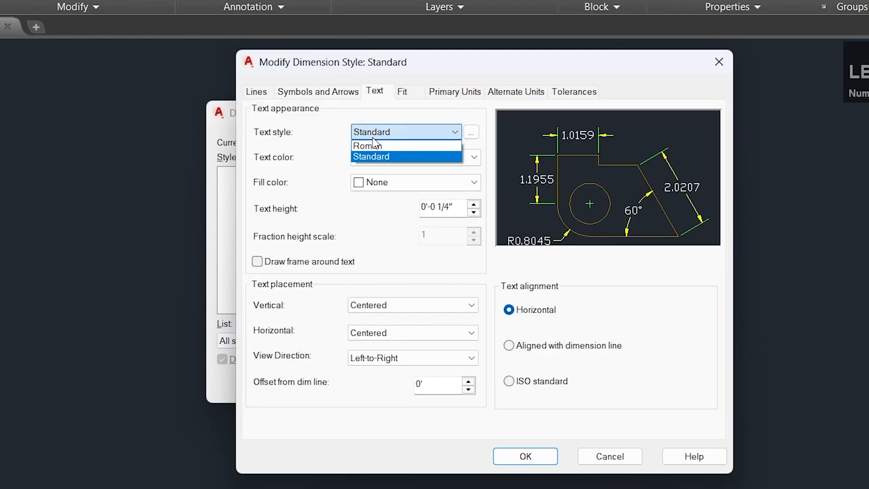
click(415, 146)
click(412, 130)
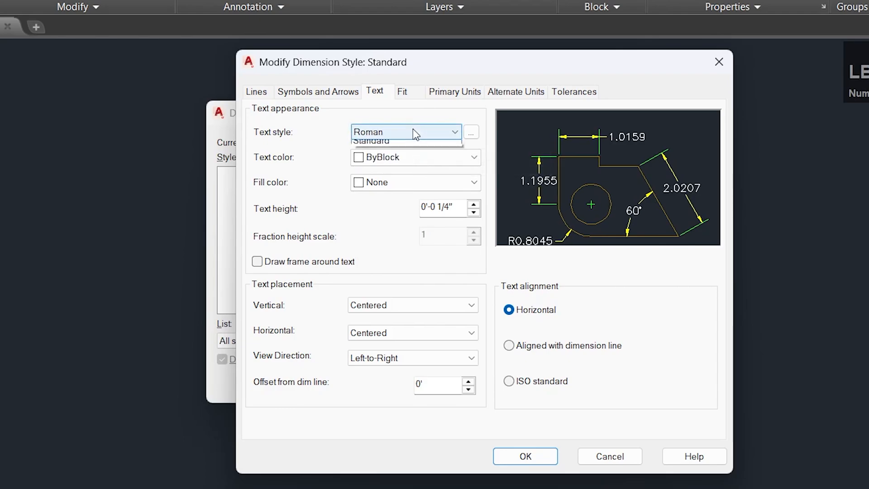
click(404, 156)
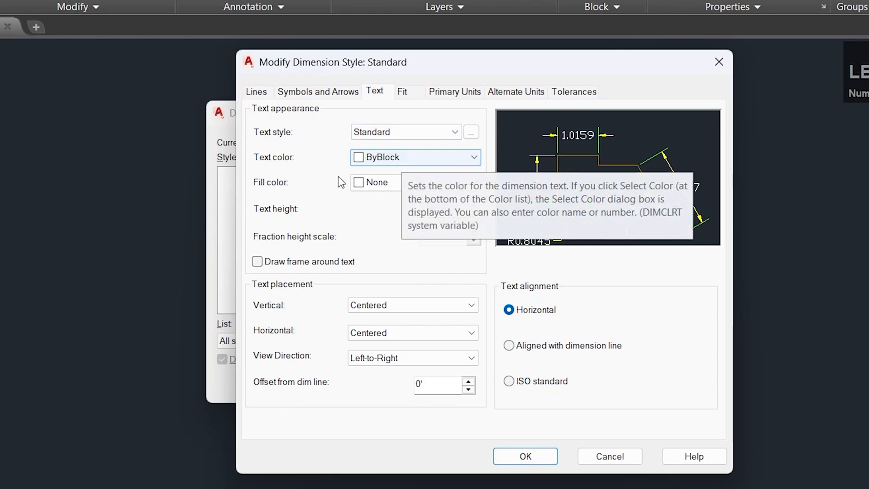
Set the dimension text color to Cyan after trying Red.
click(394, 163)
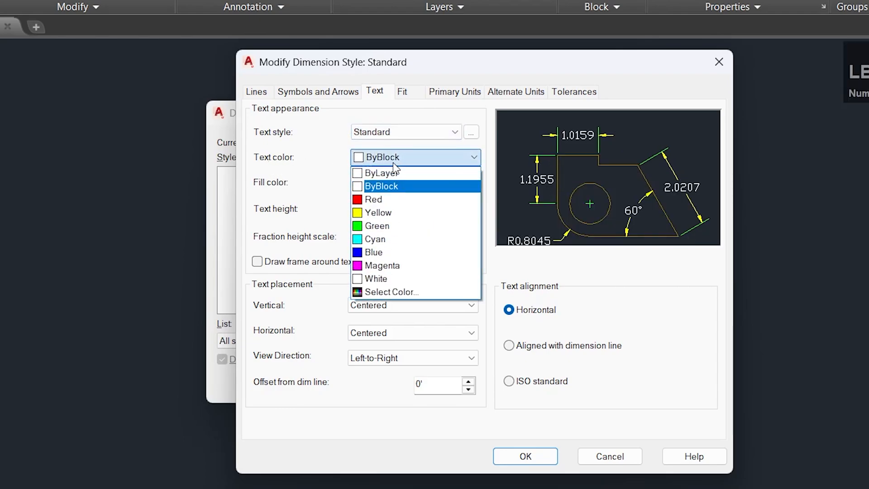
click(393, 199)
click(398, 157)
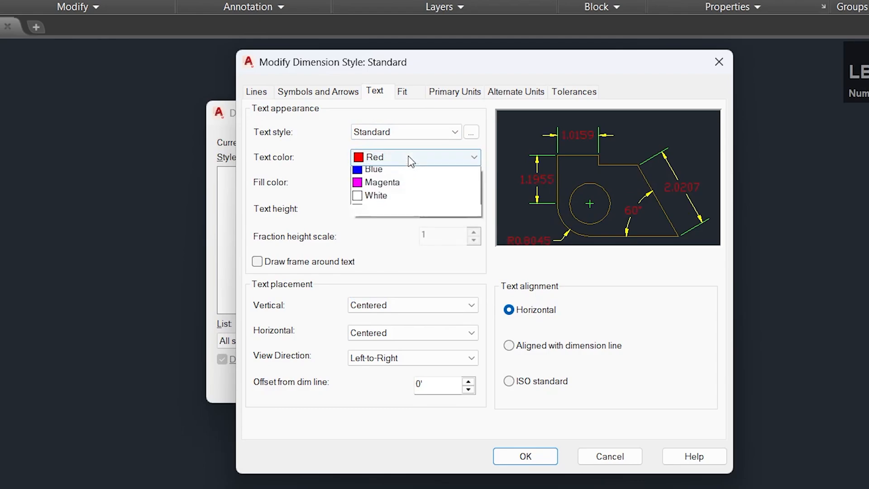
click(393, 239)
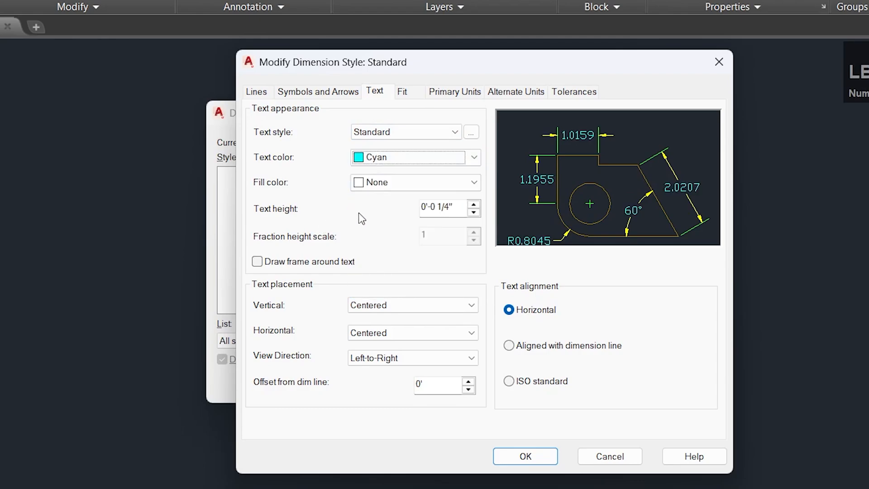
Try the ByLayer, Blue and Magenta fill colors behind the dimension text and return the fill color to None.
click(379, 184)
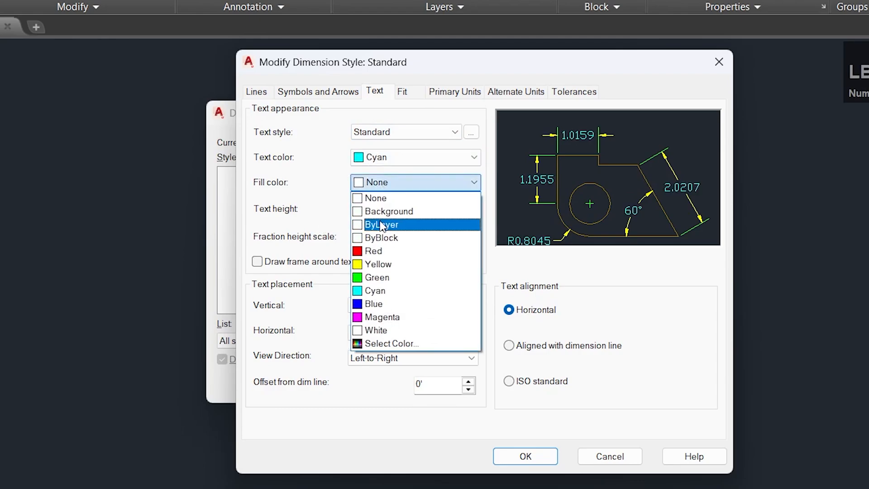
click(379, 221)
click(388, 182)
click(384, 304)
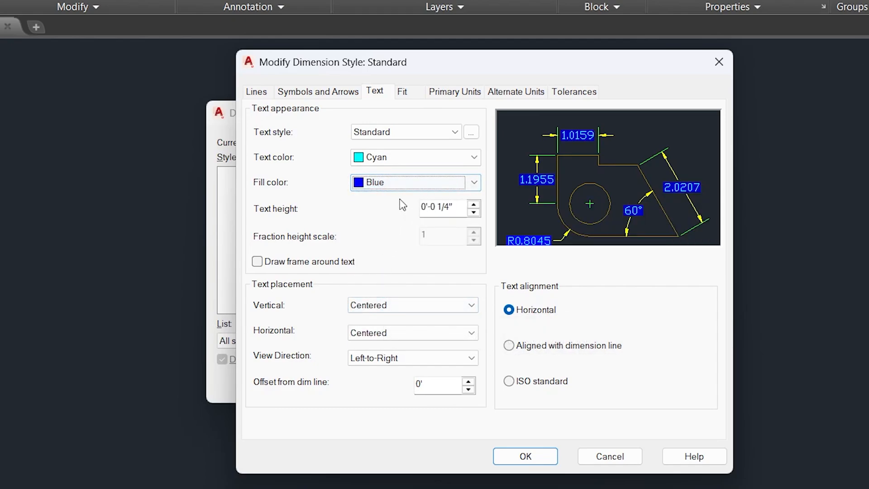
click(407, 186)
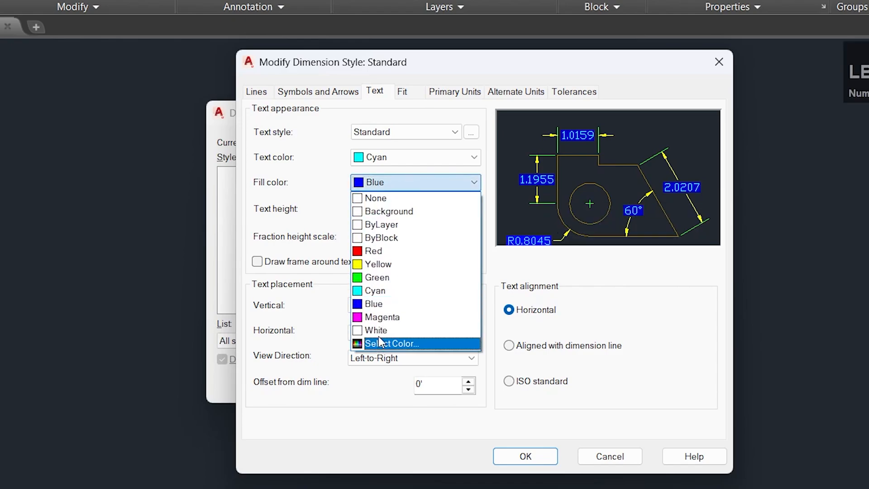
click(382, 317)
click(383, 190)
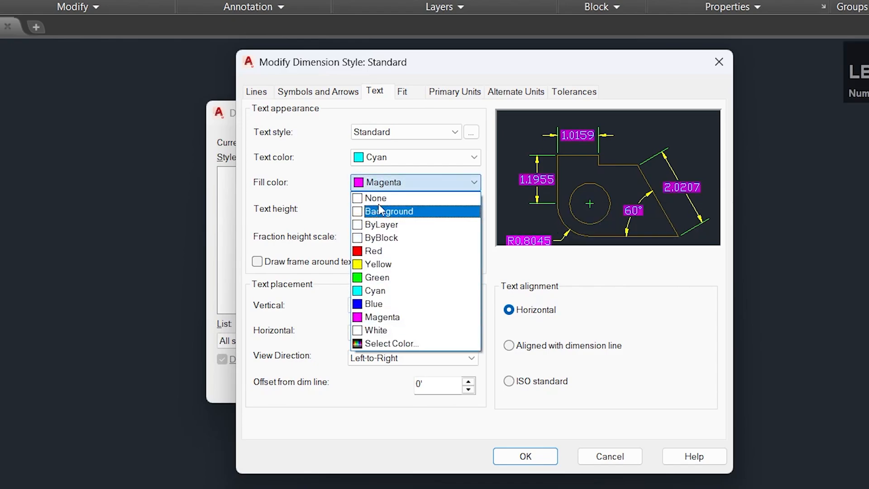
click(383, 198)
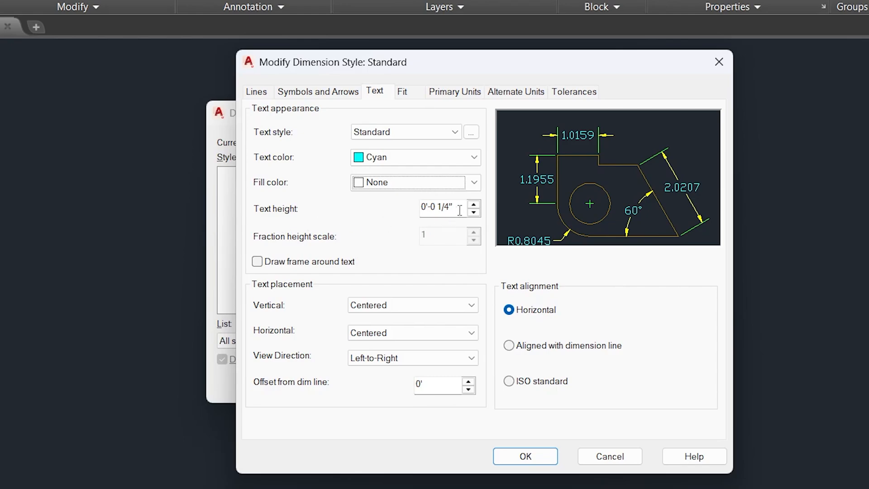
Try a dimension text height of 0'-1 1/4" and return it to 0'-0 1/4".
click(473, 204)
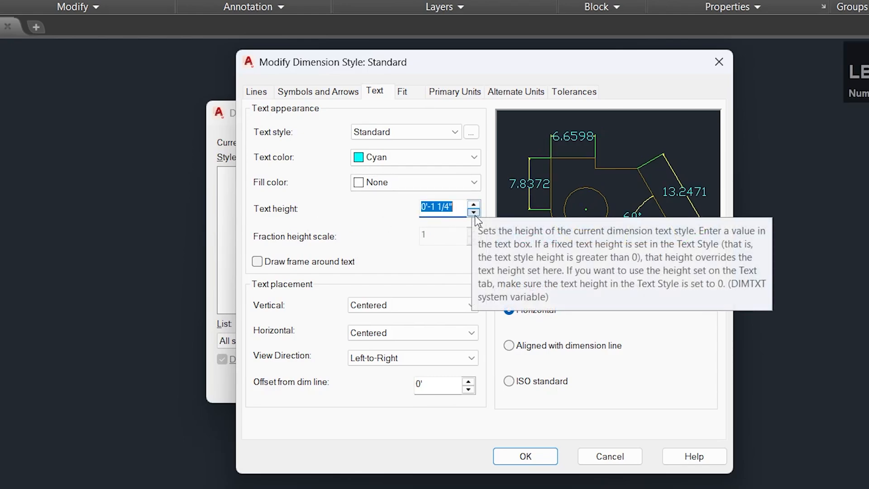
click(474, 213)
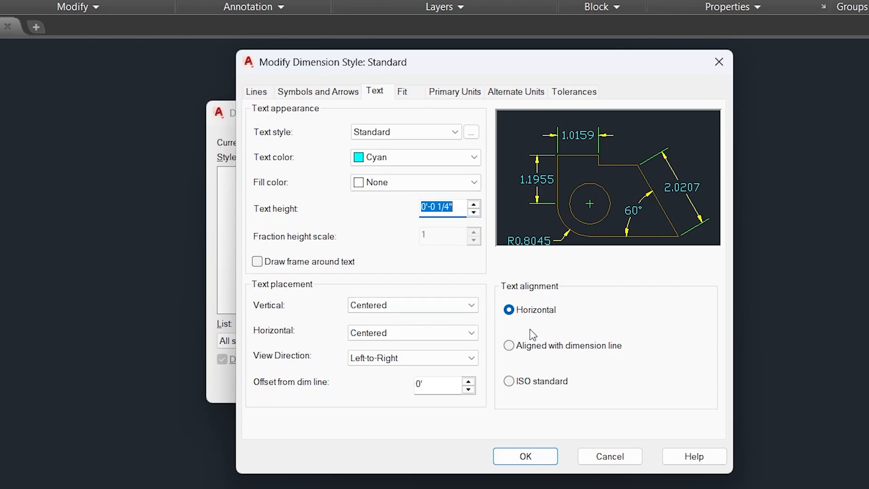
Try the Aligned with dimension line and ISO standard text alignments and return the alignment to Horizontal.
click(510, 347)
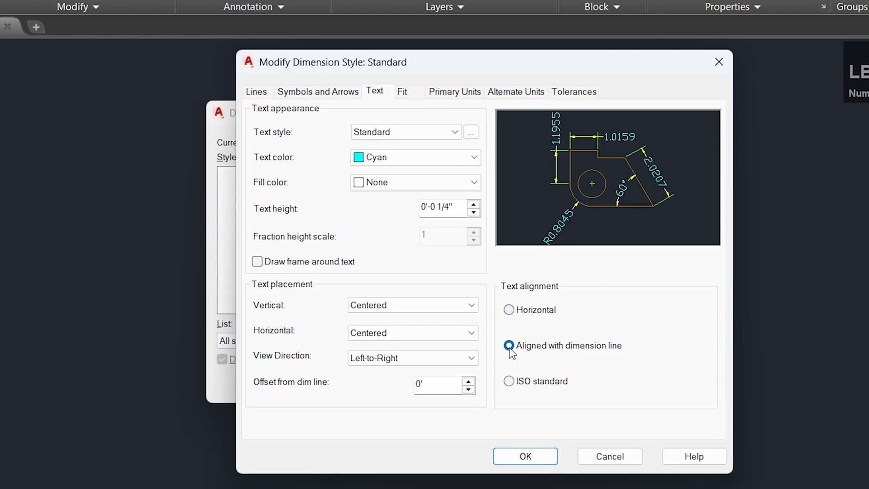
click(509, 310)
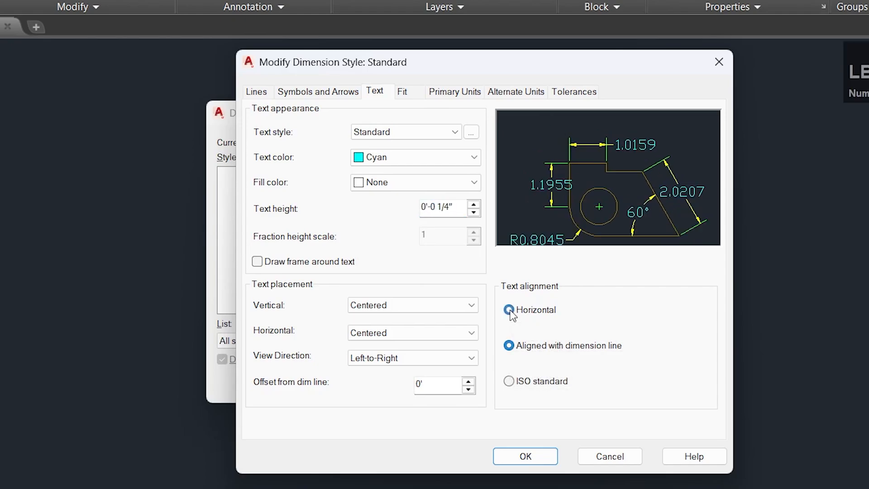
click(510, 383)
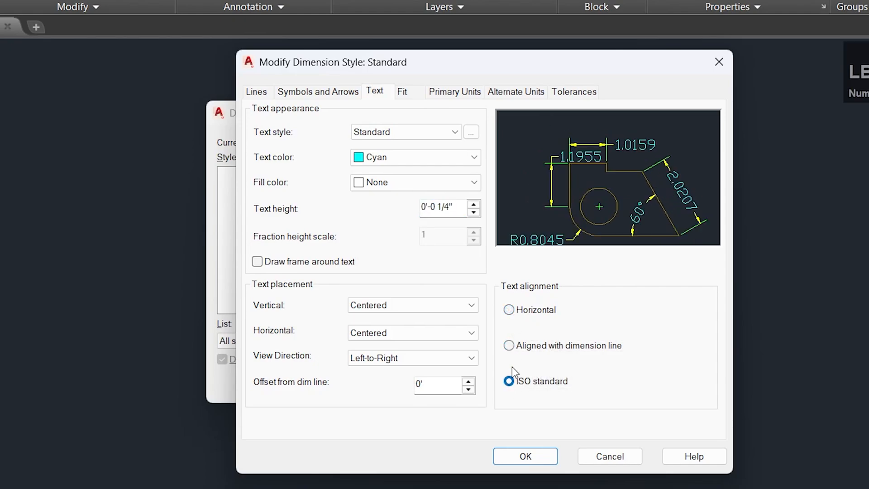
click(510, 312)
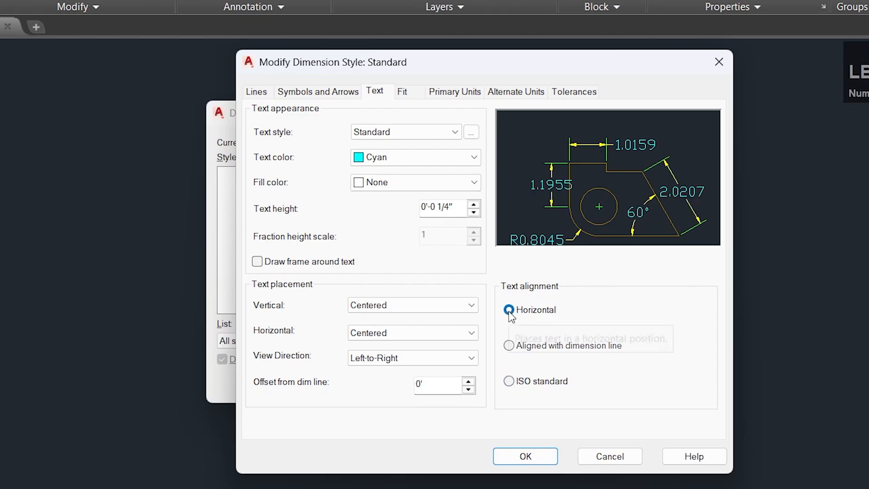
Set the dimension style's primary linear units to Architectural with a precision of 0'-0".
click(402, 91)
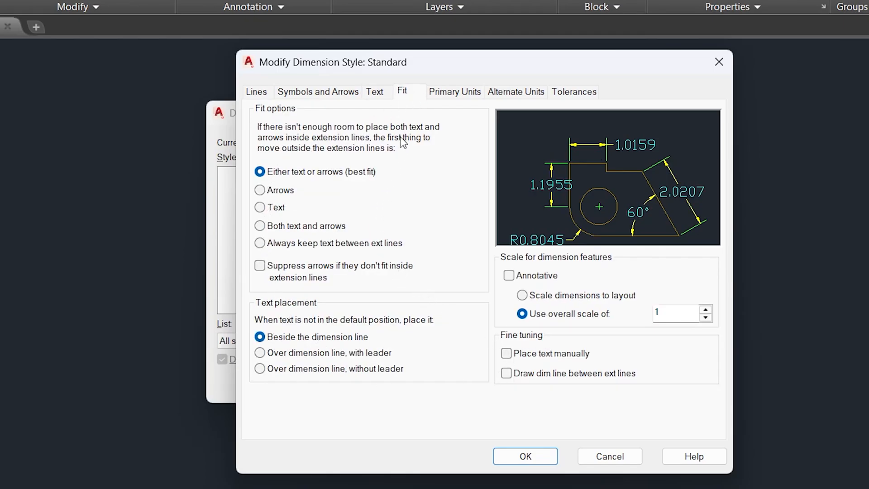
click(452, 92)
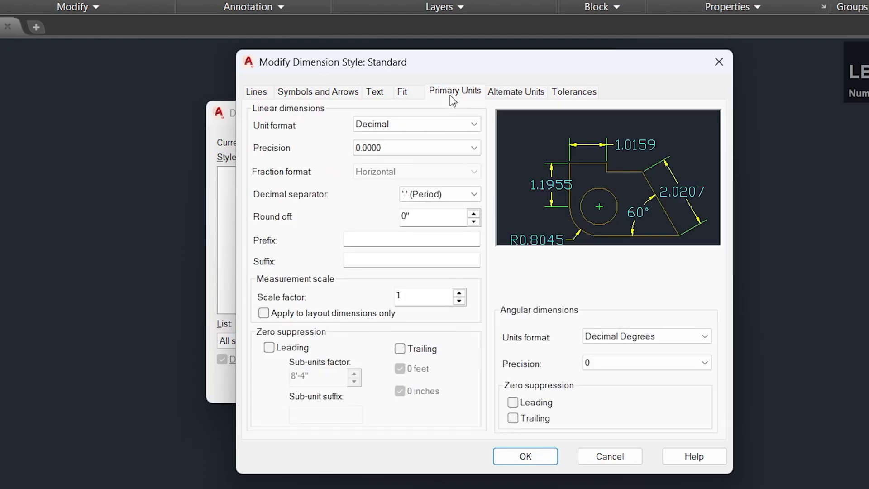
click(428, 126)
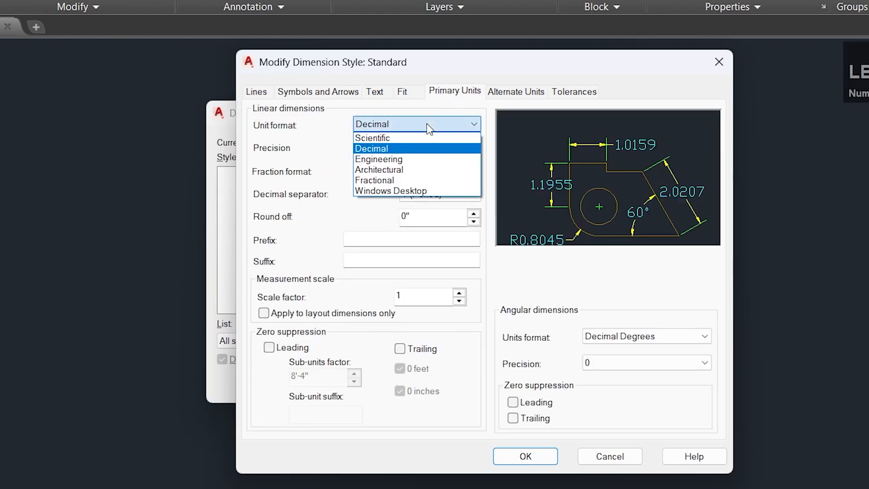
click(412, 169)
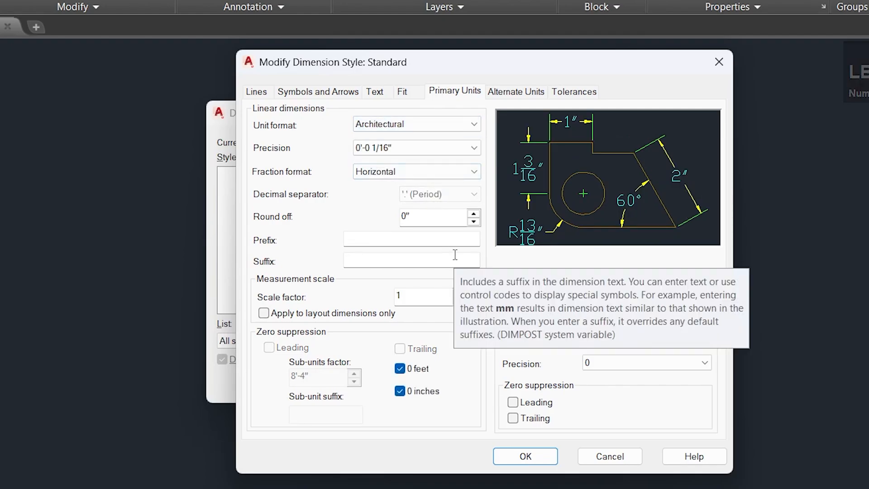
click(438, 149)
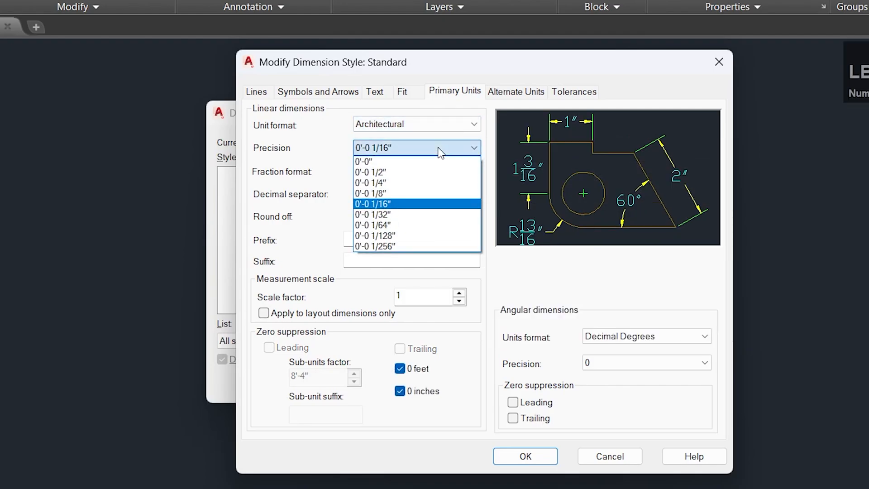
click(427, 162)
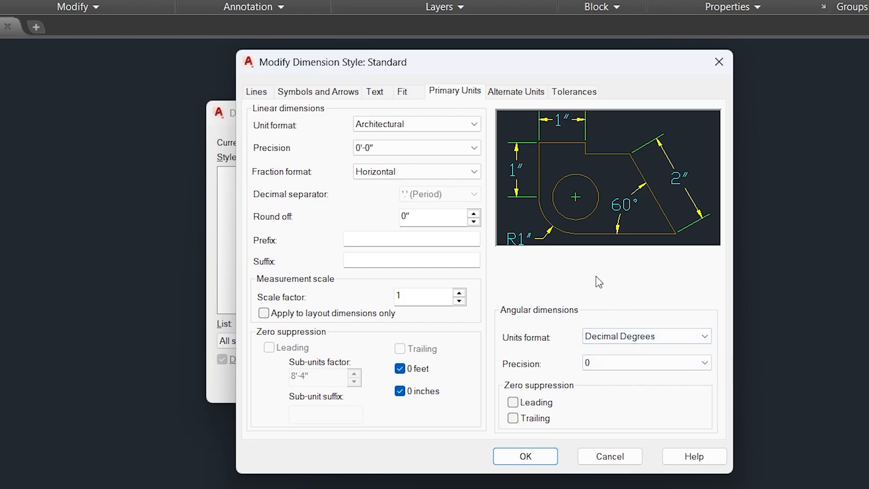
Review the alternate units and tolerance settings, save the Standard dimension style and make it current.
click(511, 92)
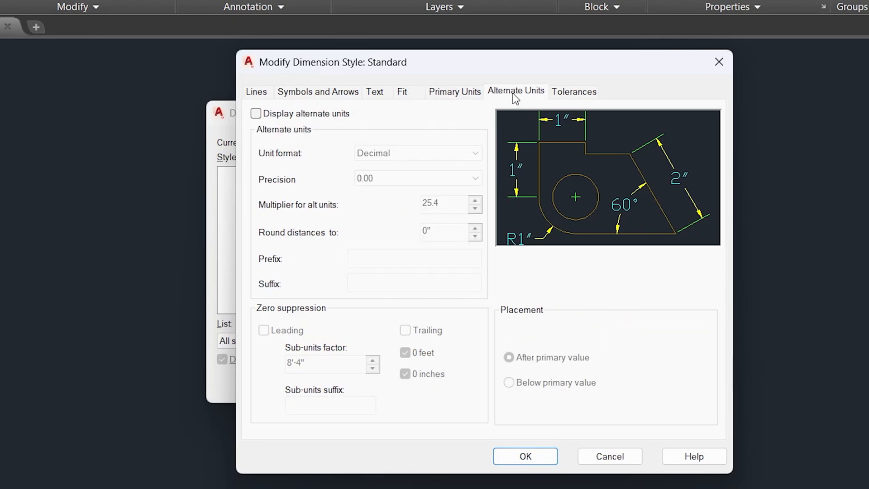
click(568, 95)
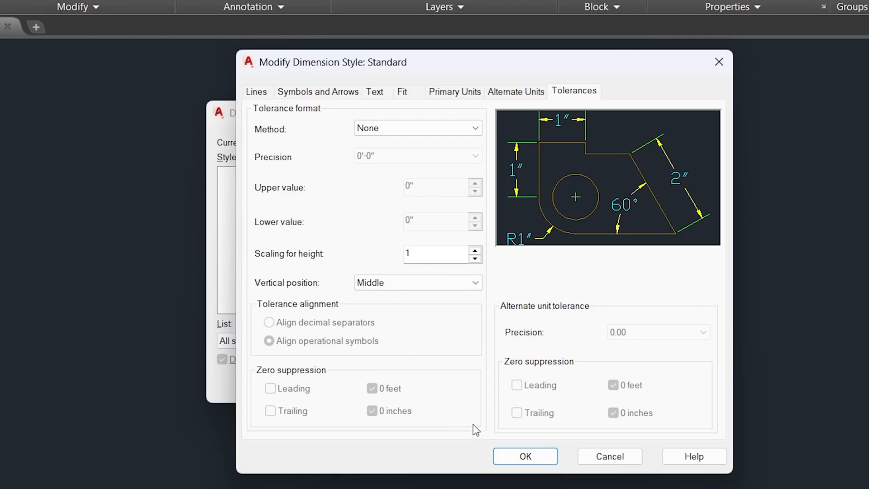
click(516, 457)
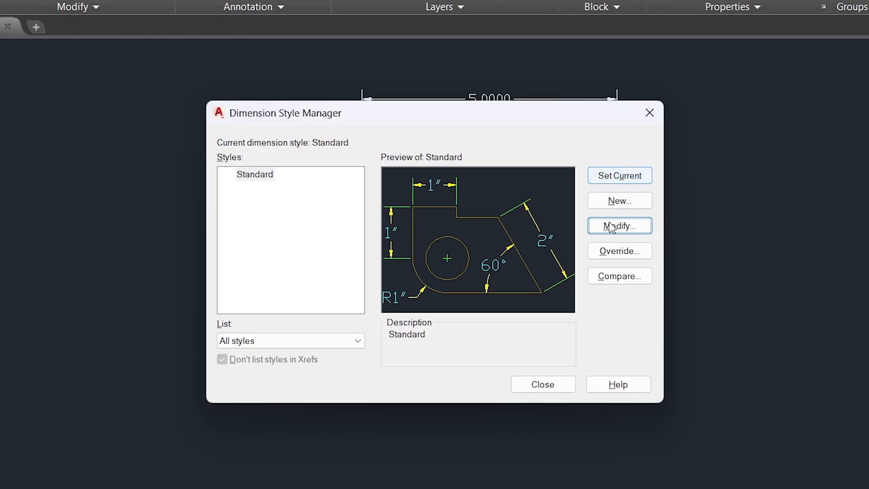
click(618, 178)
click(562, 384)
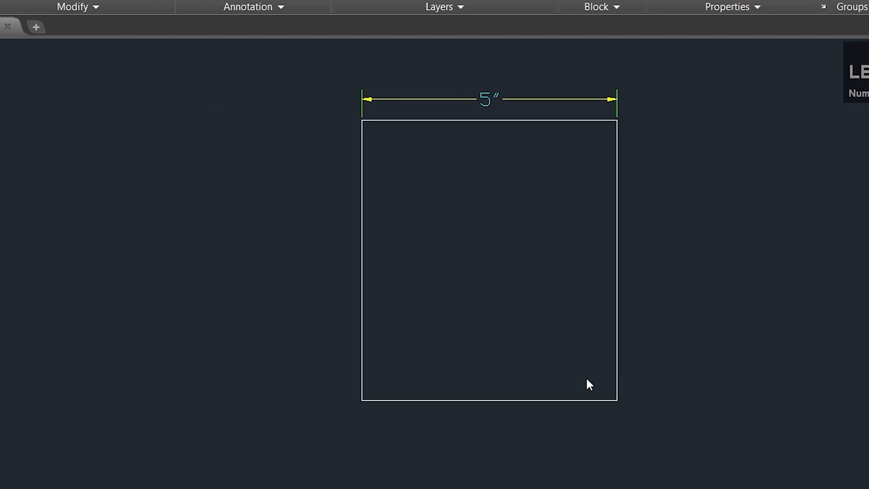
Erase the test rectangle and its dimension from the drawing.
scroll(463, 136, up, 3)
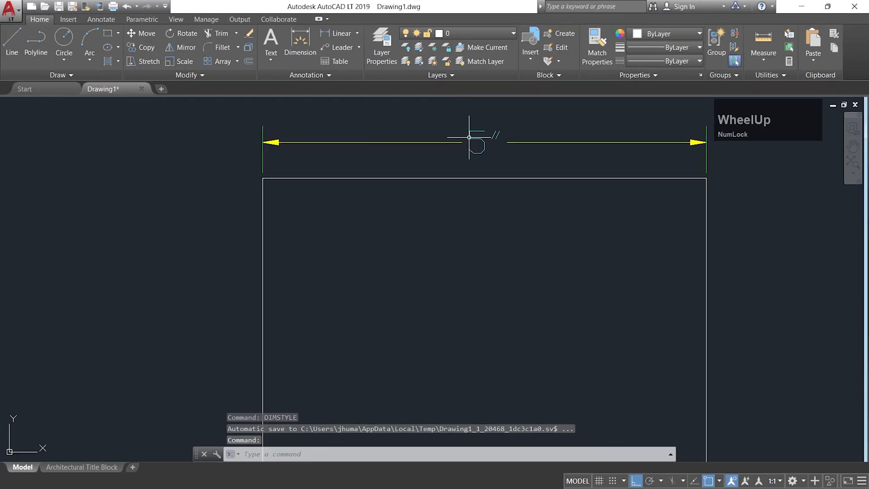
scroll(475, 141, down, 2)
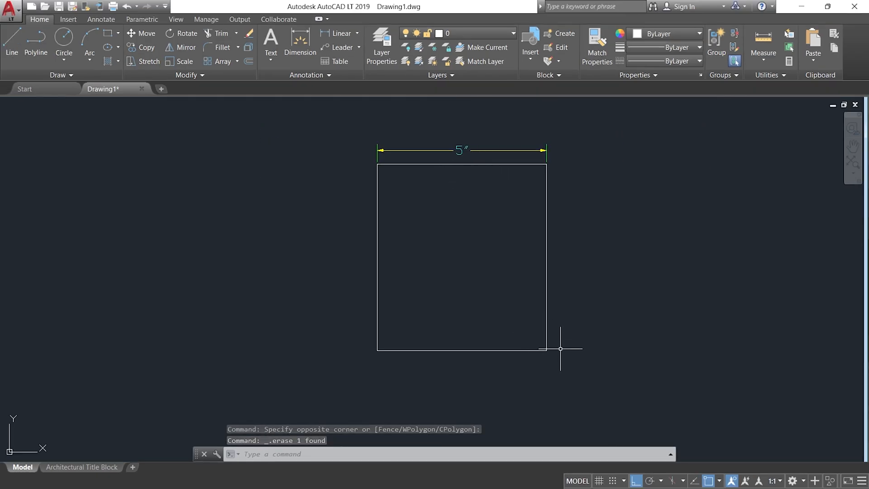
click(594, 385)
click(291, 106)
key(Delete)
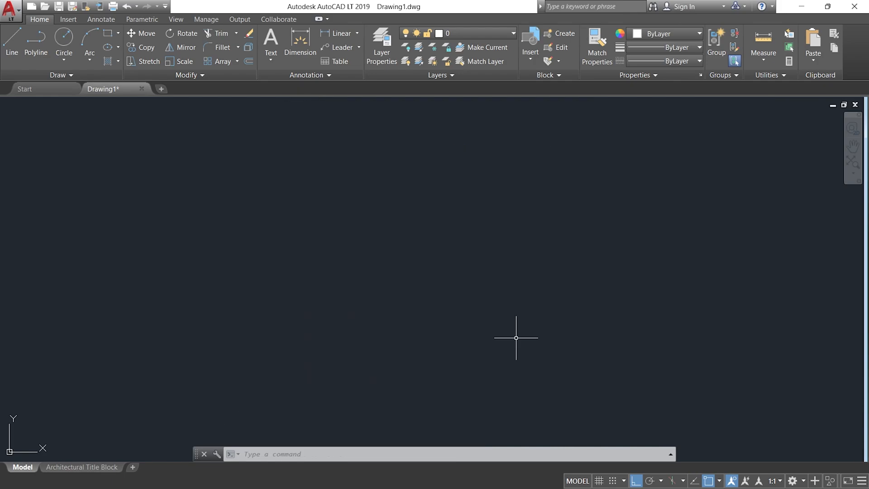
Draw a horizontal line 5.8 inches long in the empty drawing area.
text(l)
key(Return)
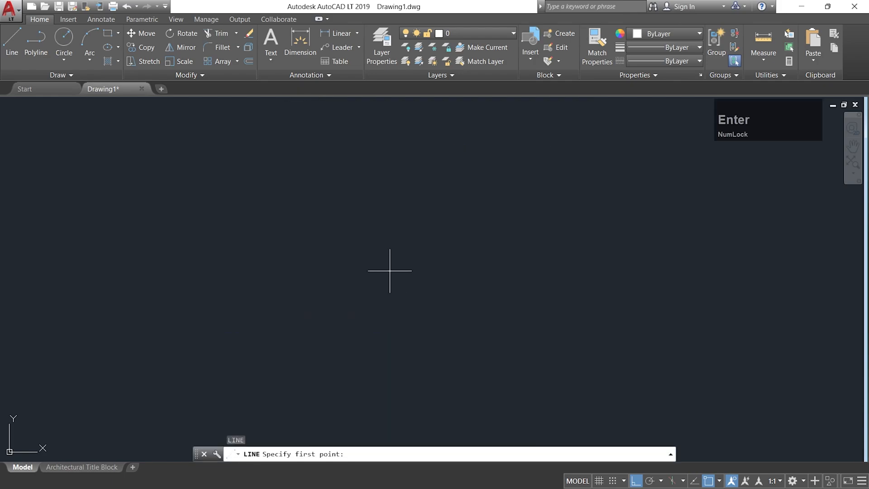
click(306, 254)
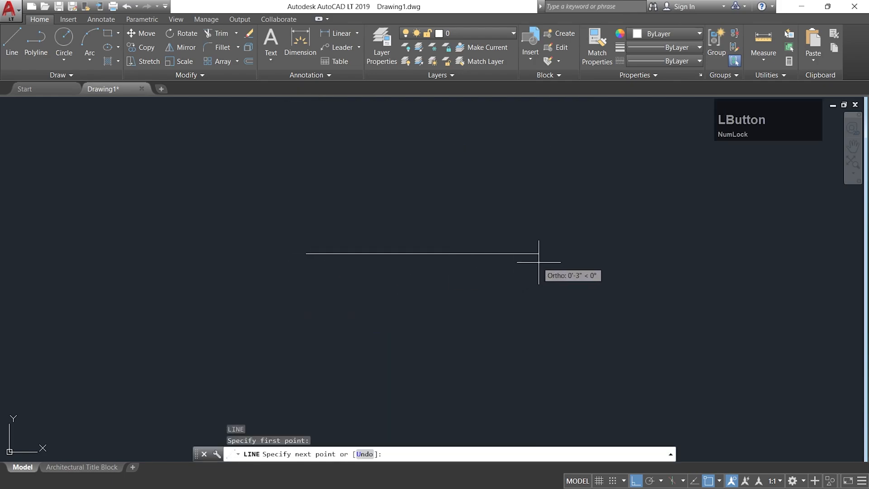
text(5)
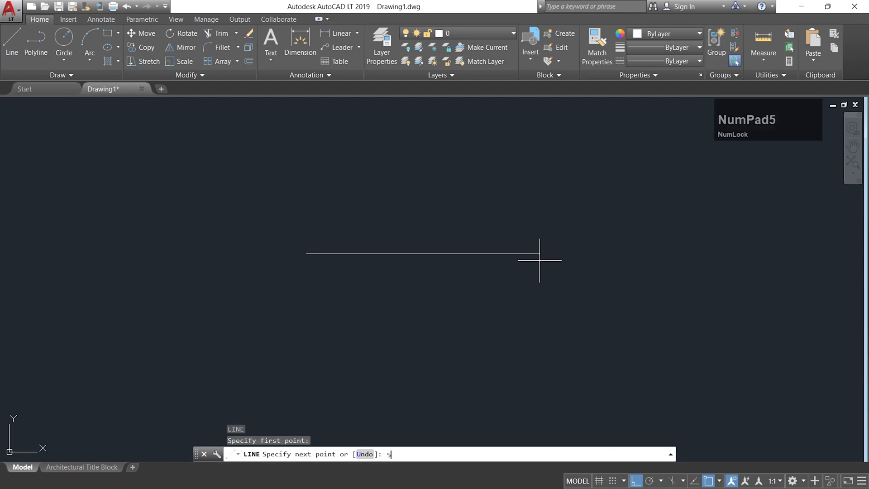
text(.8)
key(Return)
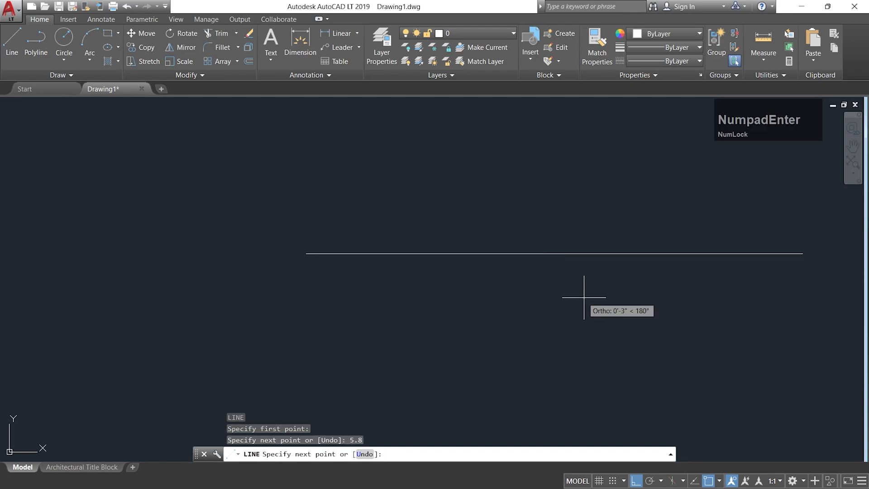
Dimension the horizontal line between its two endpoints, placing the dimension line just above it.
scroll(577, 297, down, 1)
mouse_move(598, 292)
middle_down()
mouse_move(471, 285)
mouse_move(506, 320)
mouse_move(492, 304)
middle_up()
scroll(450, 286, up, 2)
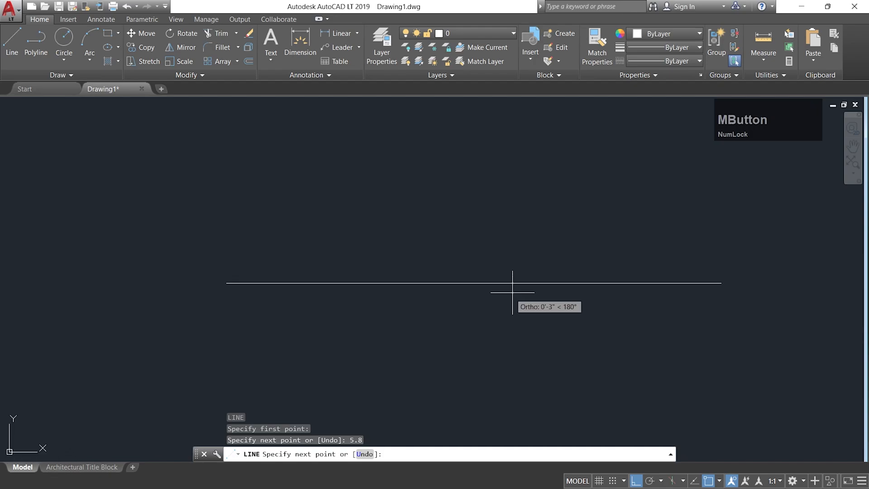
scroll(515, 287, up, 2)
scroll(514, 287, down, 2)
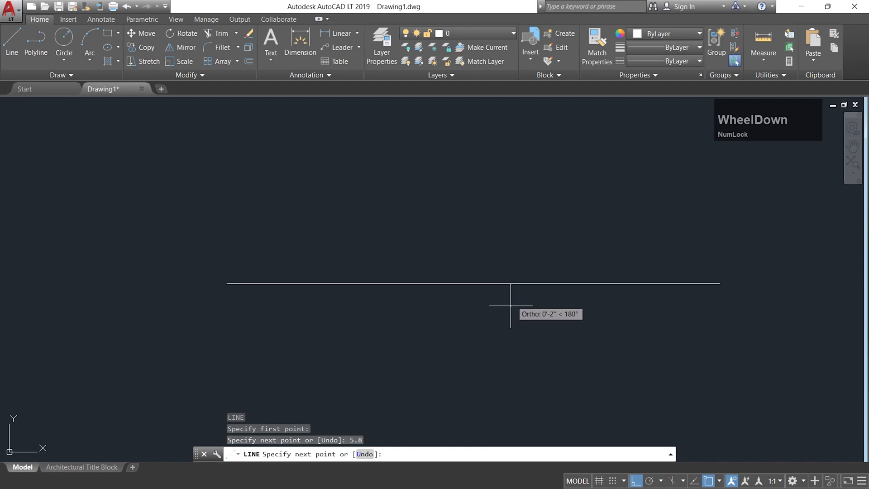
click(301, 42)
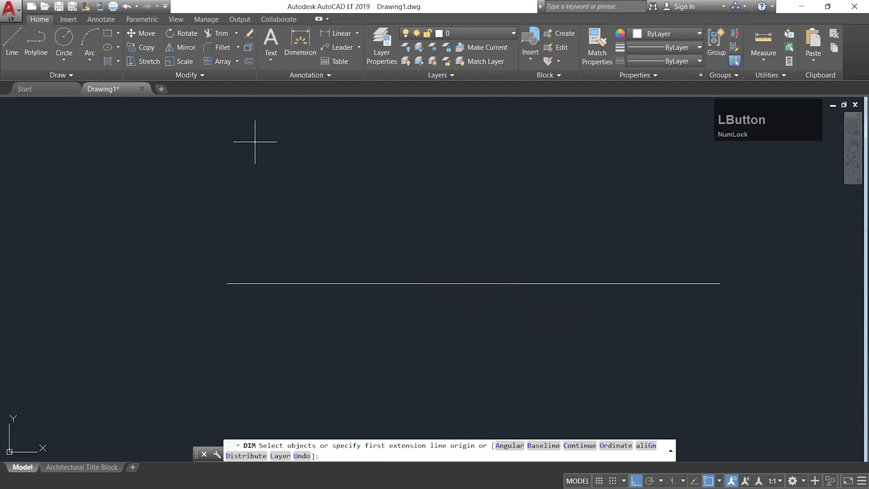
click(226, 283)
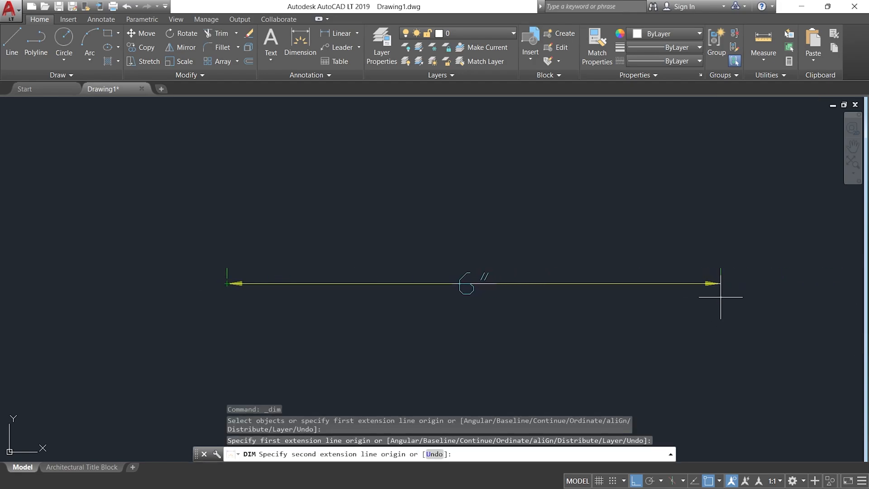
scroll(722, 288, up, 4)
click(719, 266)
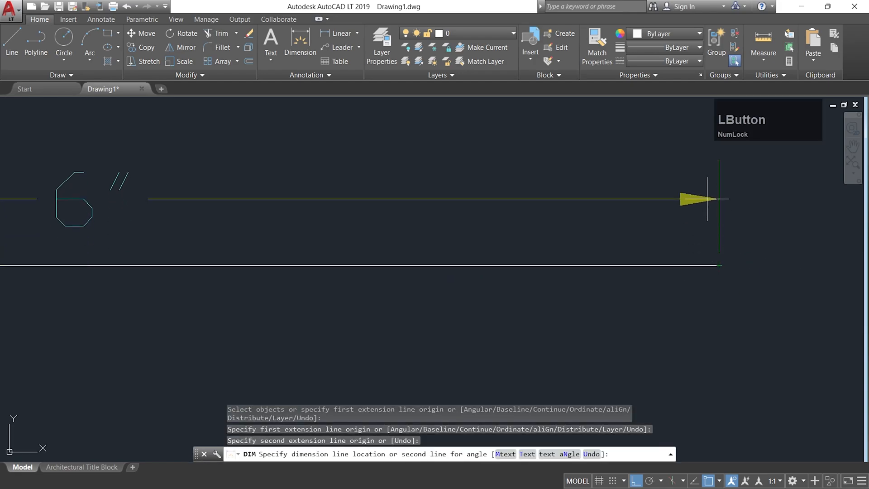
click(707, 195)
scroll(604, 257, down, 5)
scroll(604, 257, up, 1)
key(Return)
scroll(368, 234, up, 2)
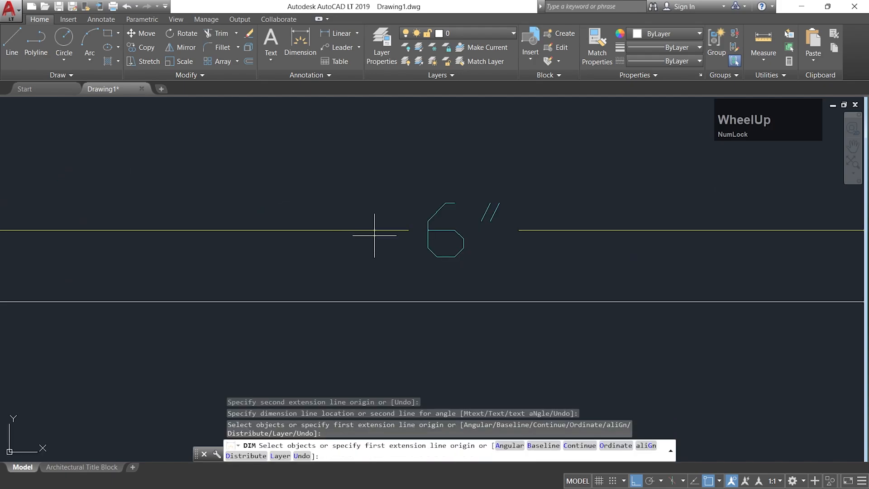
scroll(398, 272, down, 1)
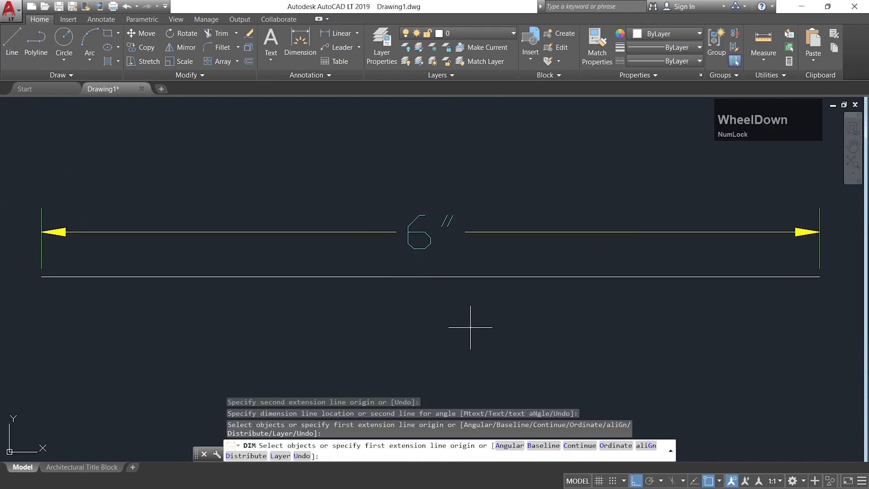
key(Escape)
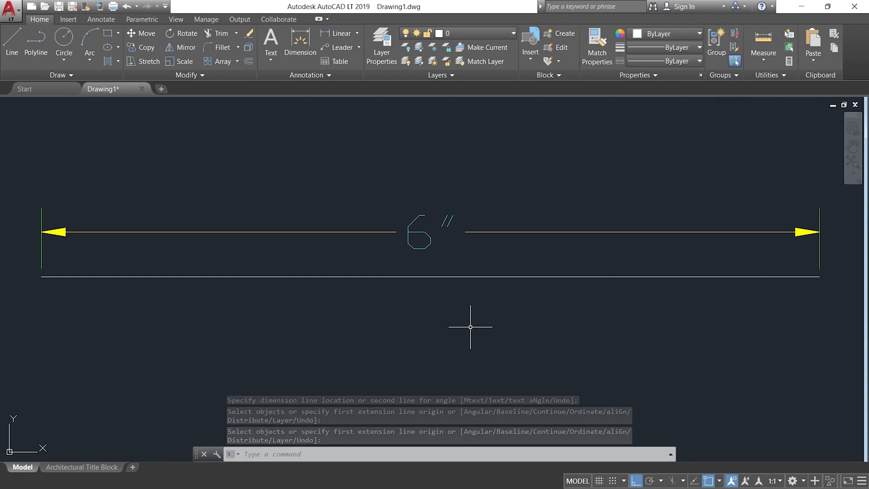
Set the drawing's length units to Decimal with a precision of 0.0.
text(UNITS)
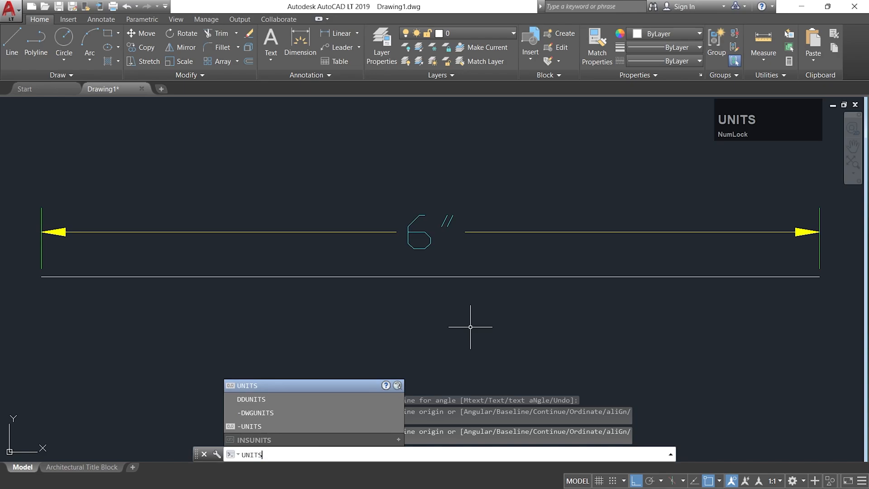
key(Return)
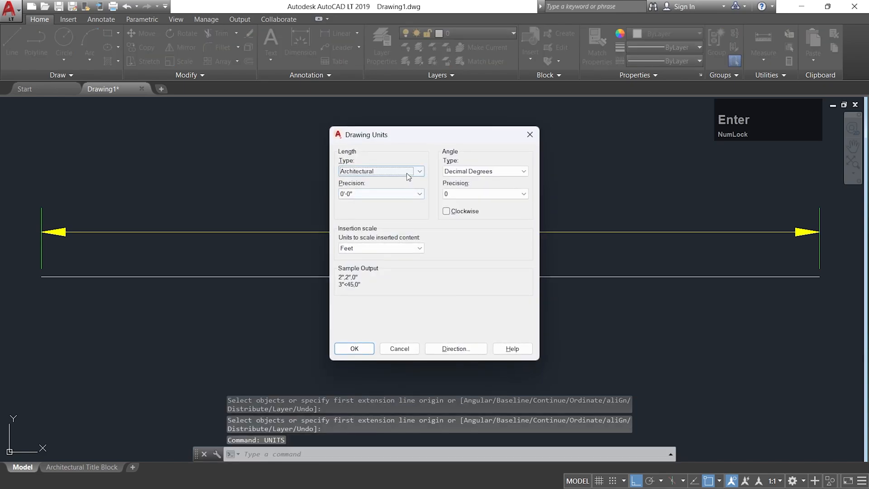
click(400, 172)
click(386, 188)
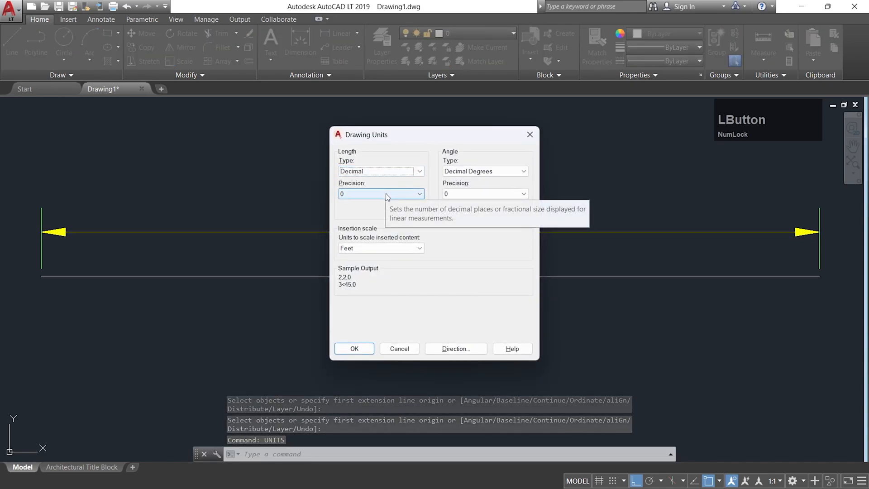
click(387, 194)
click(378, 210)
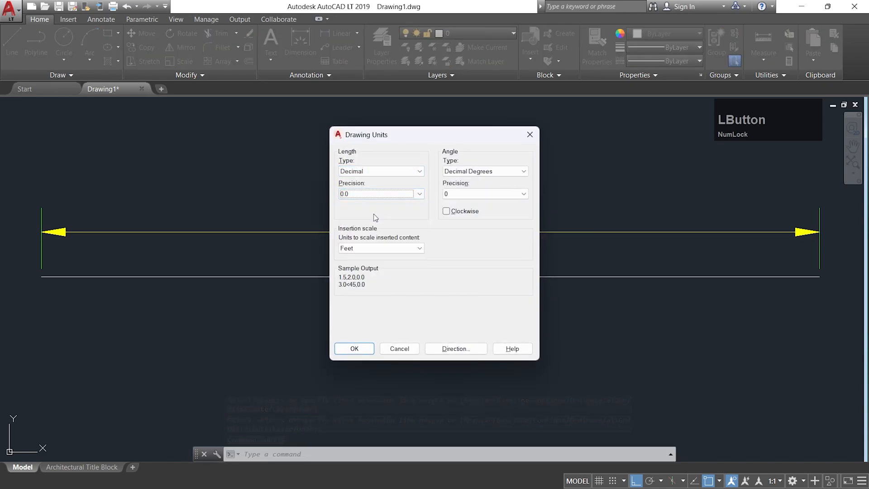
click(358, 350)
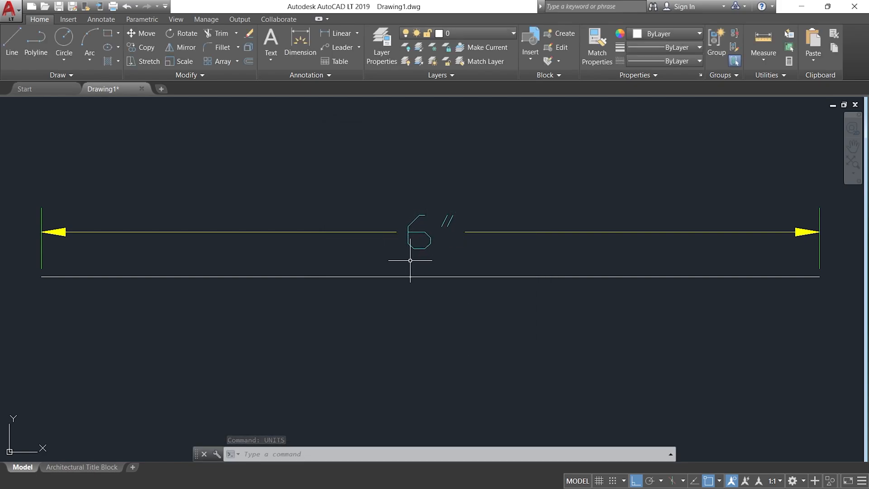
Set the Standard dimension style's primary linear units to Decimal with precision 0.0, and make the style current.
text(di)
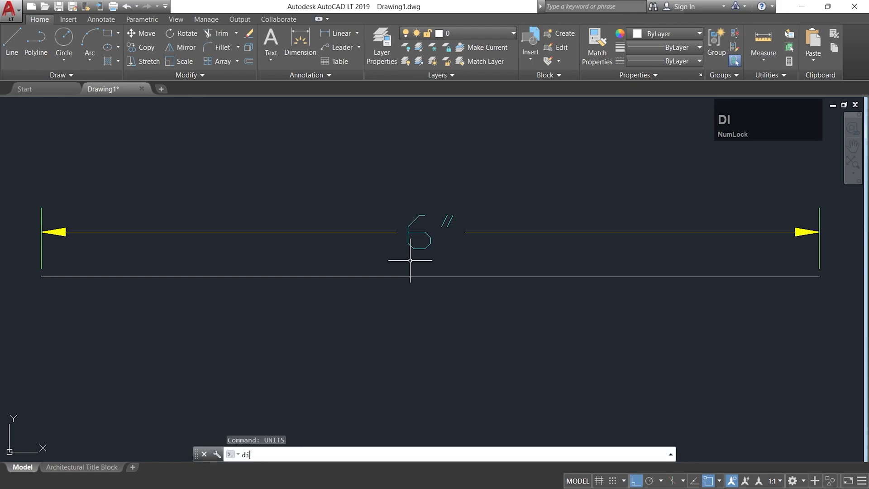
text(mst)
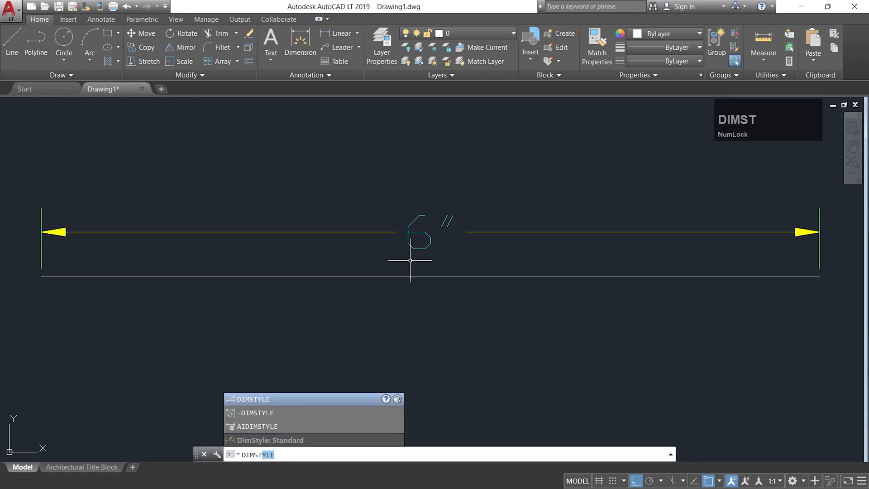
key(Return)
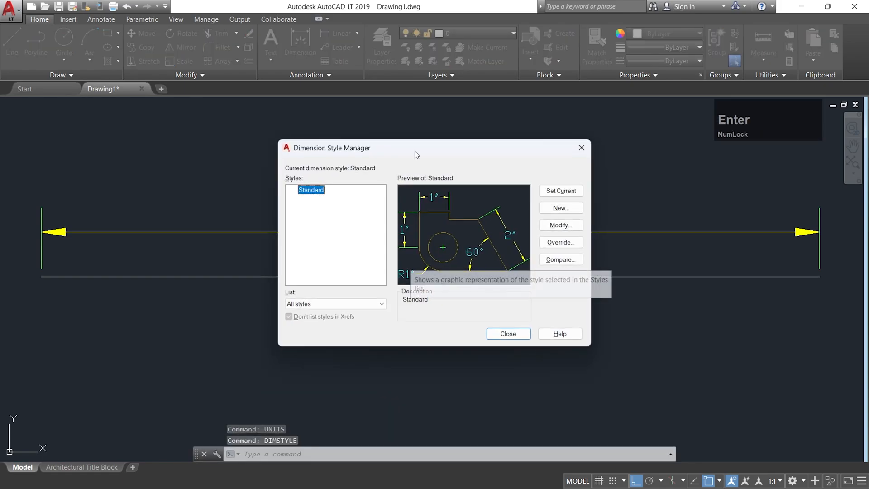
click(560, 225)
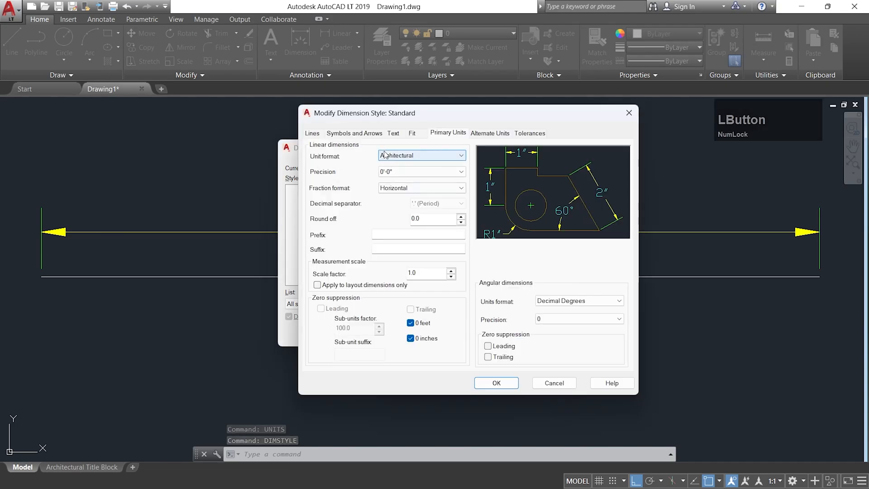
click(392, 156)
click(393, 172)
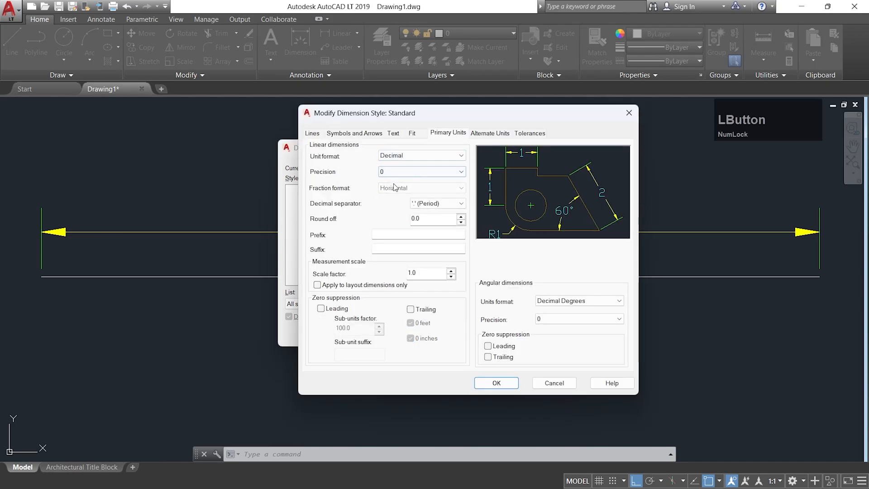
click(404, 172)
click(397, 188)
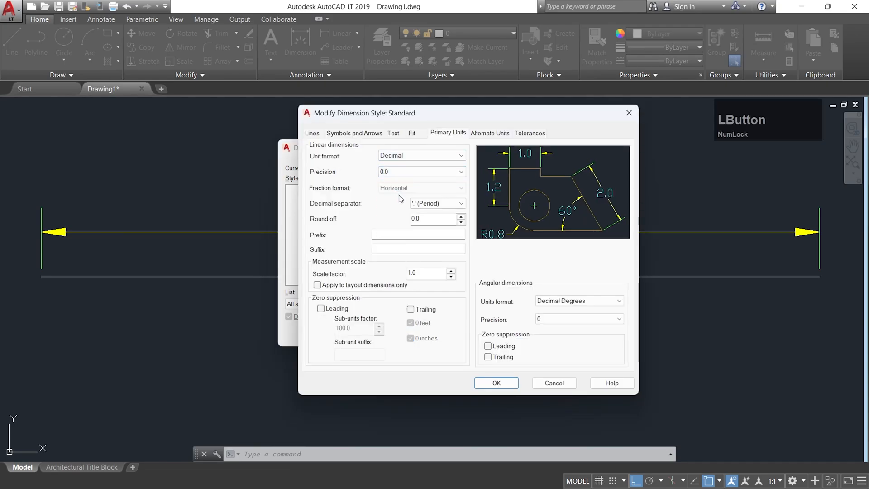
click(499, 383)
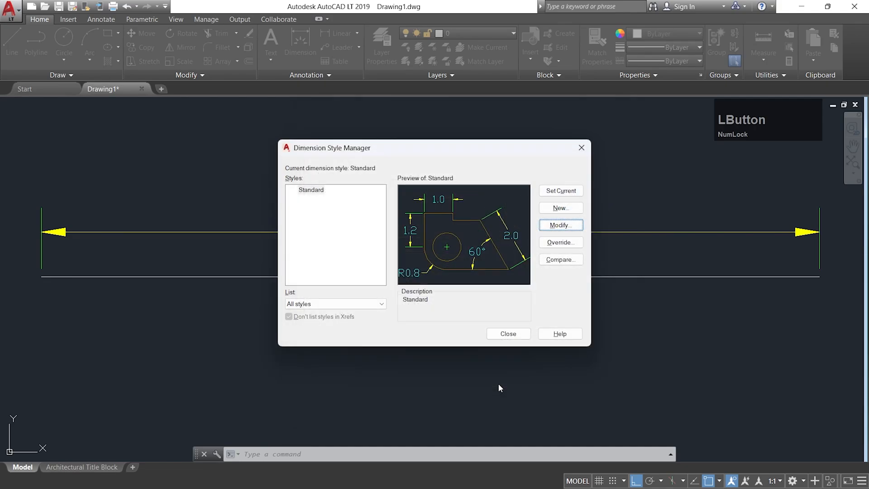
click(561, 190)
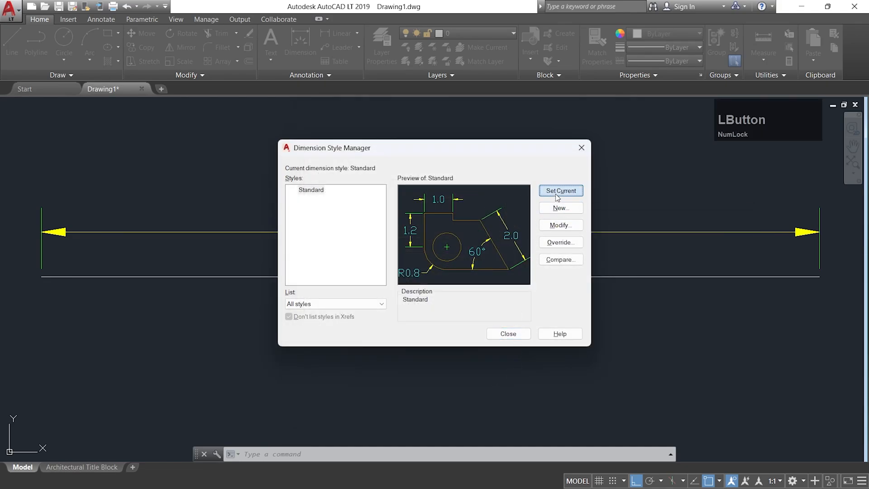
click(513, 333)
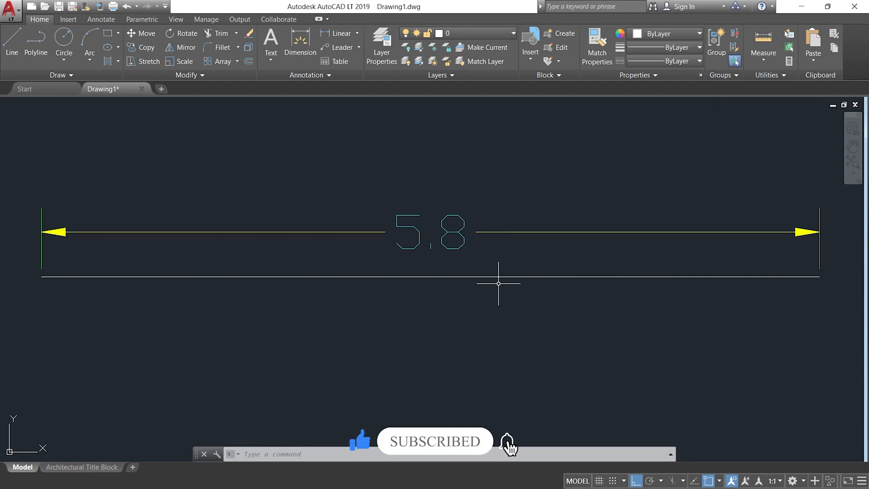
scroll(499, 290, down, 2)
middle_drag(497, 334, 471, 238)
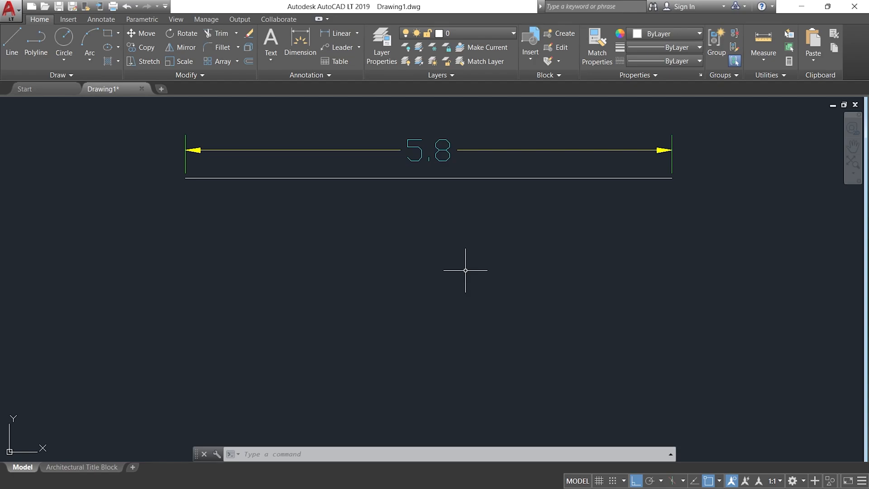
middle_drag(441, 249, 450, 299)
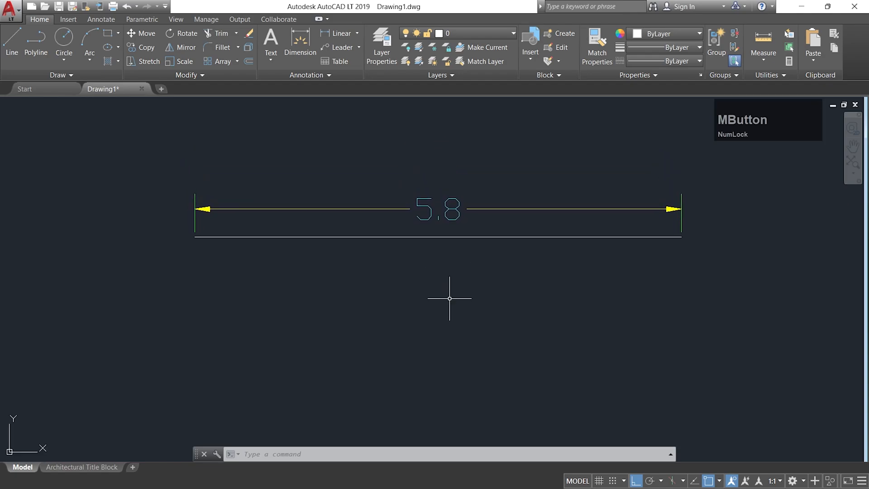
click(455, 297)
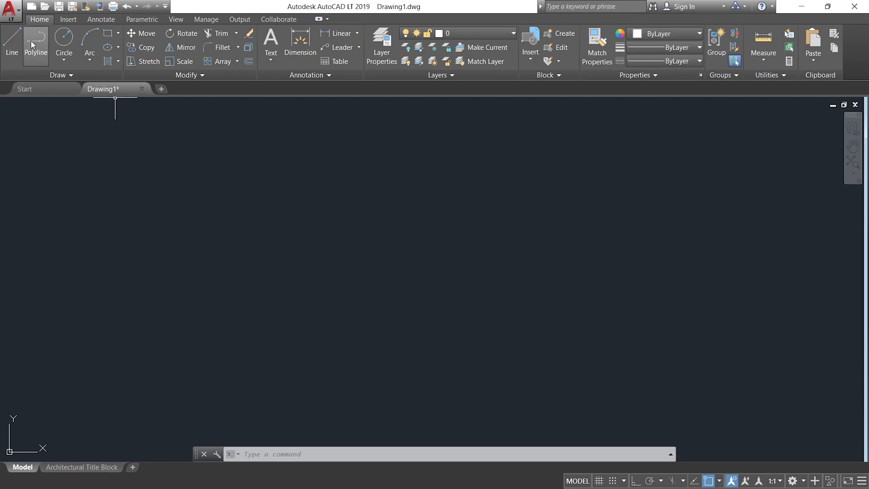
Draw a vertical line 5 units long straight down in the empty drawing area with Ortho on.
click(12, 40)
click(287, 201)
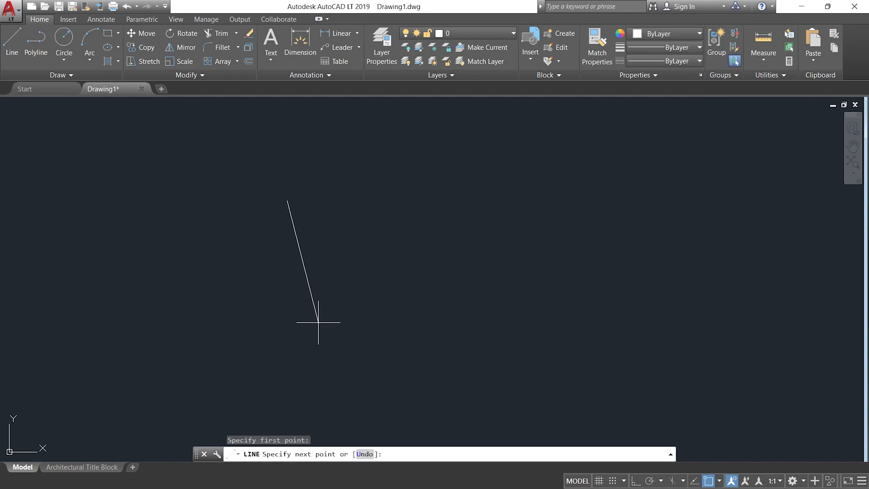
key(F8)
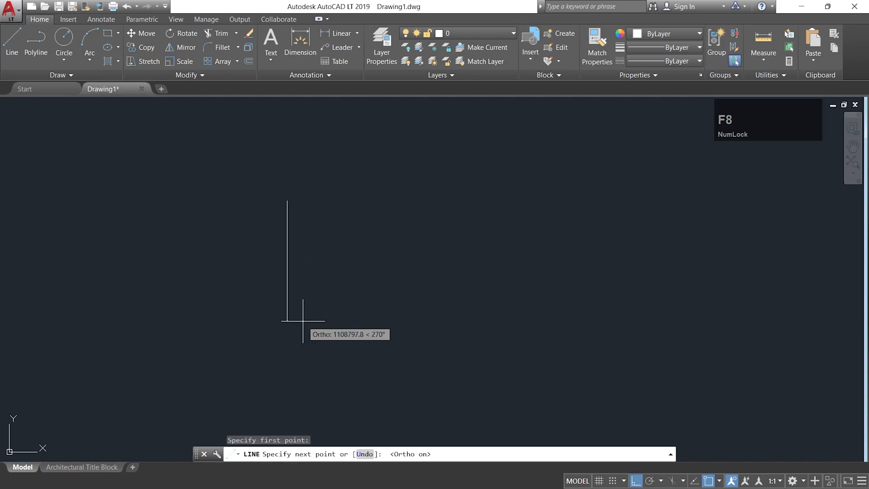
text(5)
key(Return)
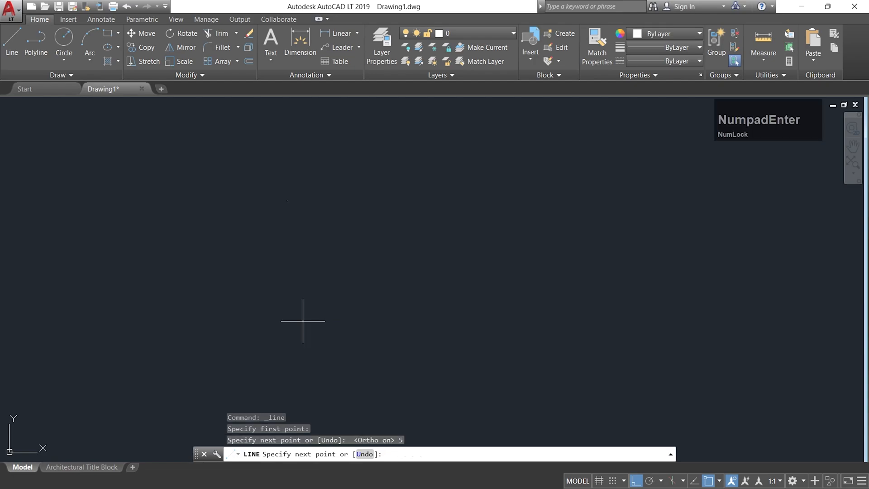
key(Return)
scroll(287, 319, down, 3)
scroll(285, 319, up, 2)
middle_drag(310, 291, 322, 303)
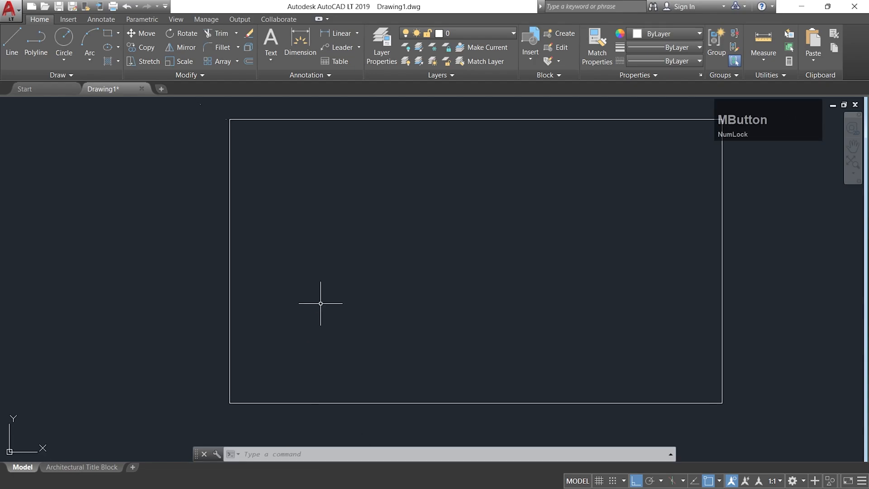
click(254, 402)
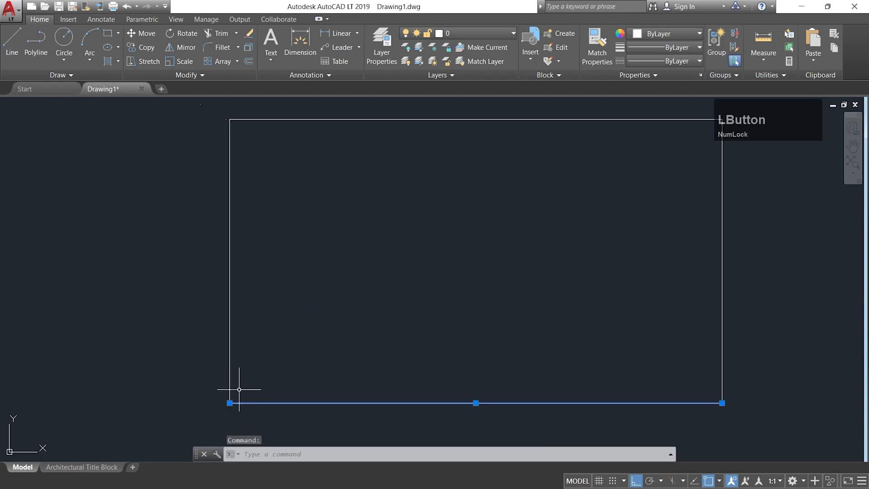
click(231, 363)
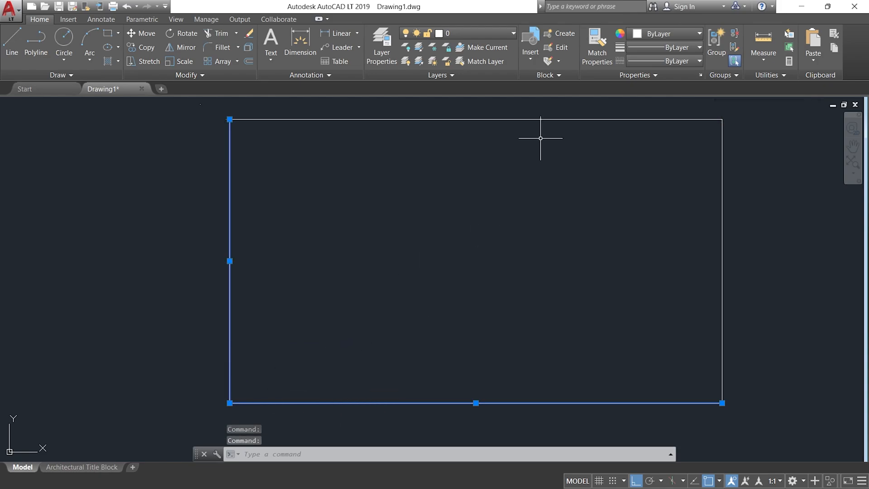
key(Escape)
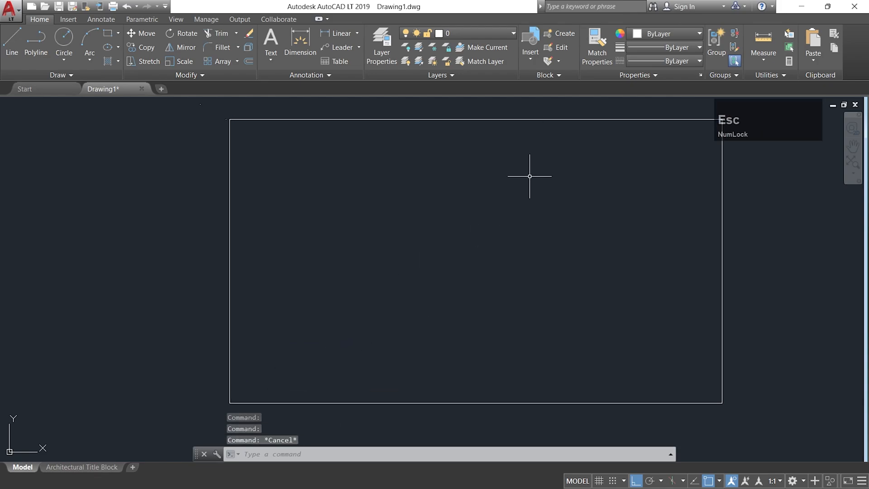
click(525, 121)
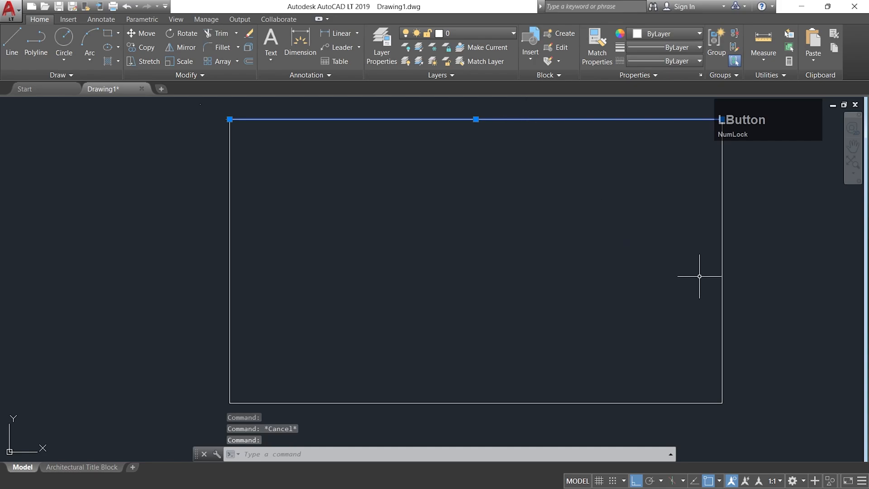
click(722, 260)
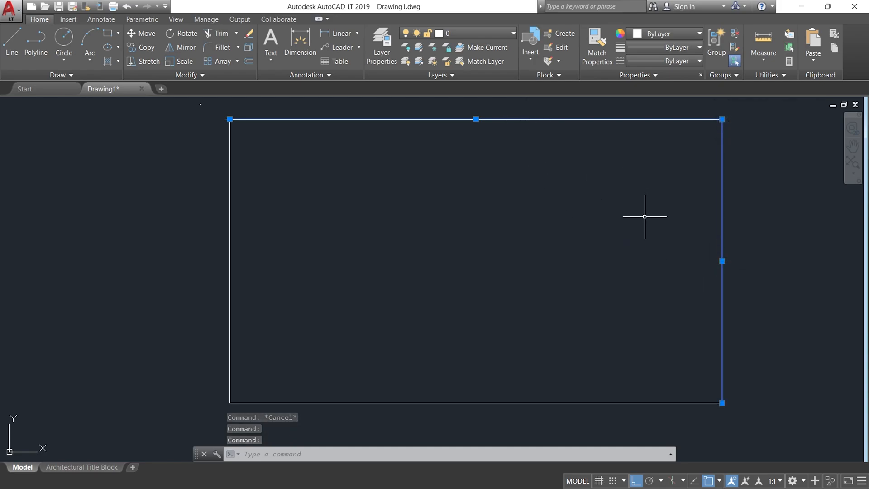
key(Escape)
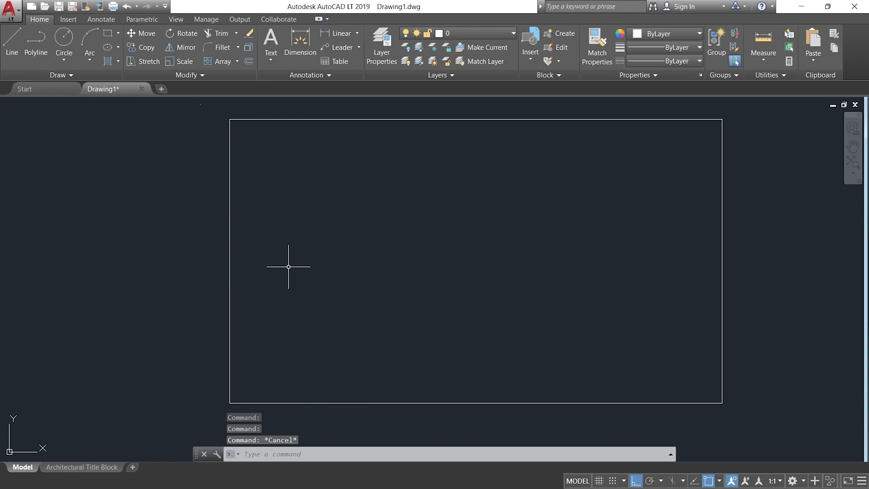
Reset the model space limits with lower-left corner 0,0 and an upper-right corner picked near the large rectangle's upper-right corner.
text(l)
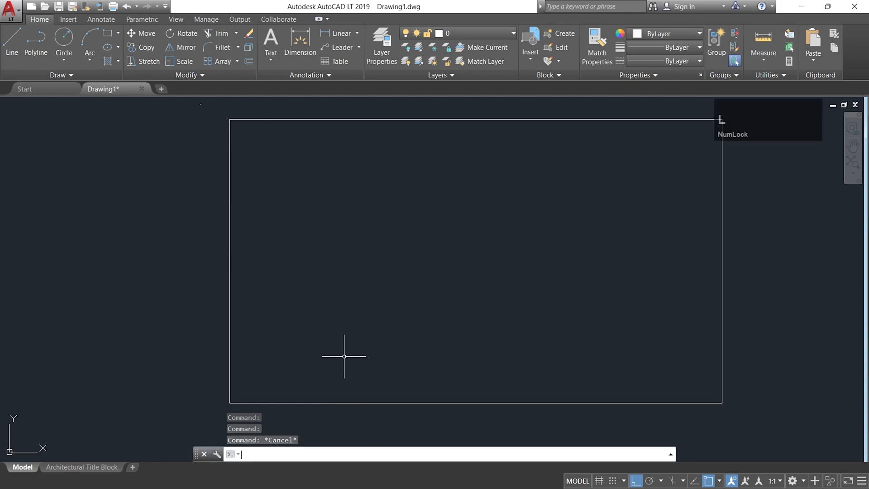
key(Escape)
text(LIMITS)
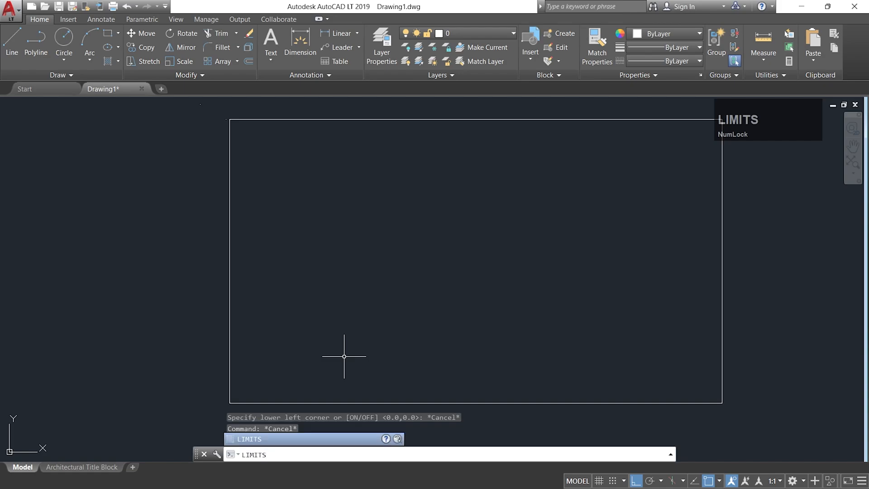
key(Return)
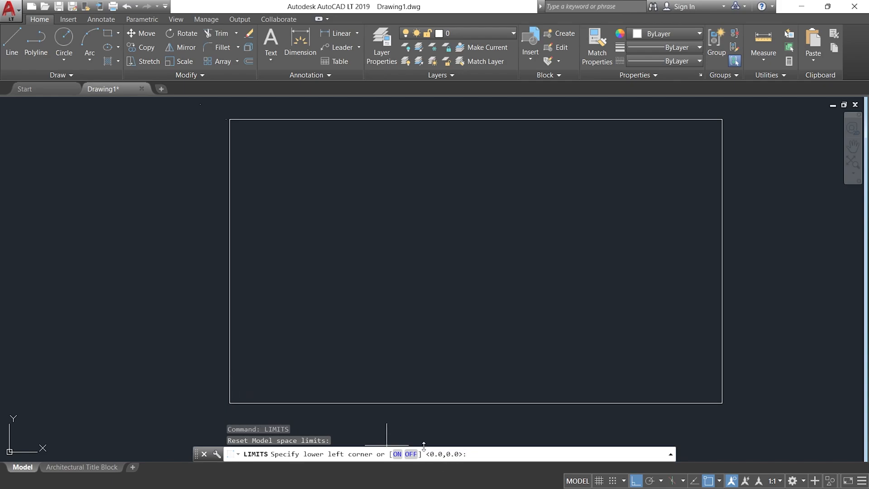
click(475, 453)
text(0,)
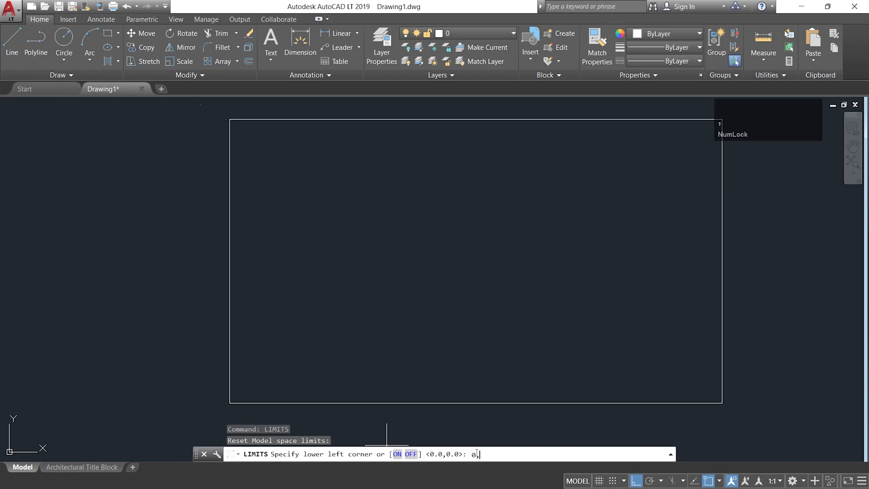
text(0)
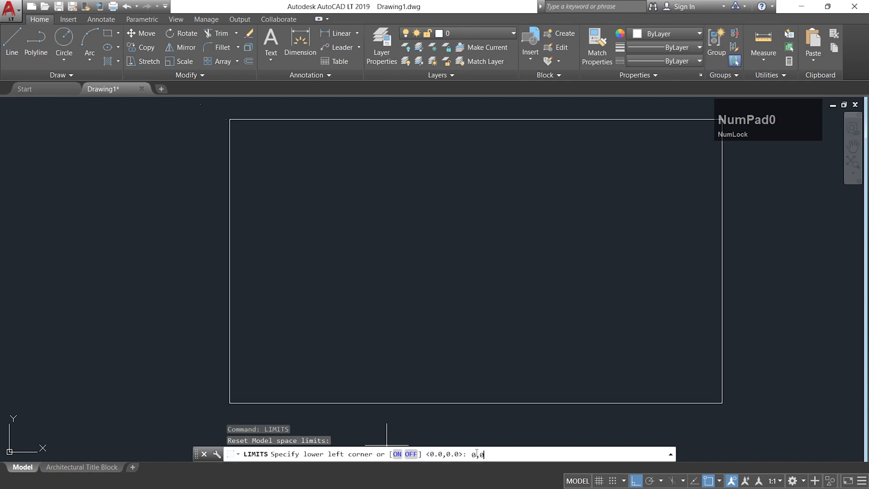
key(Return)
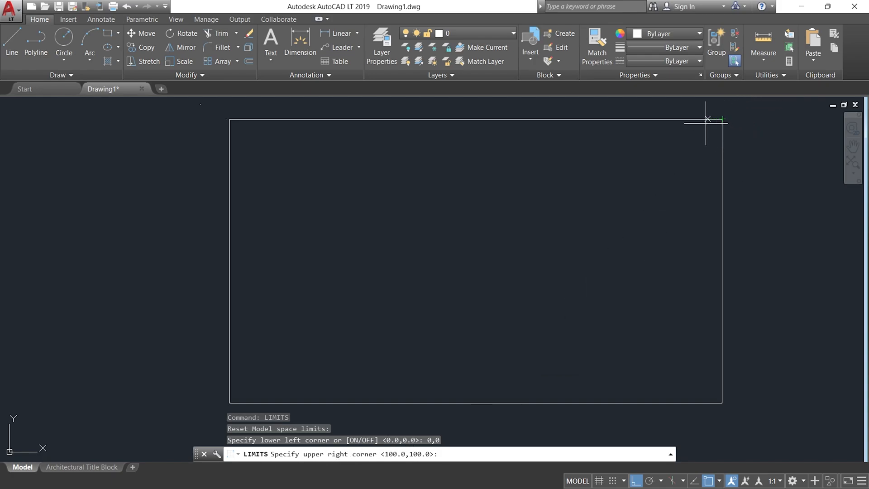
click(746, 168)
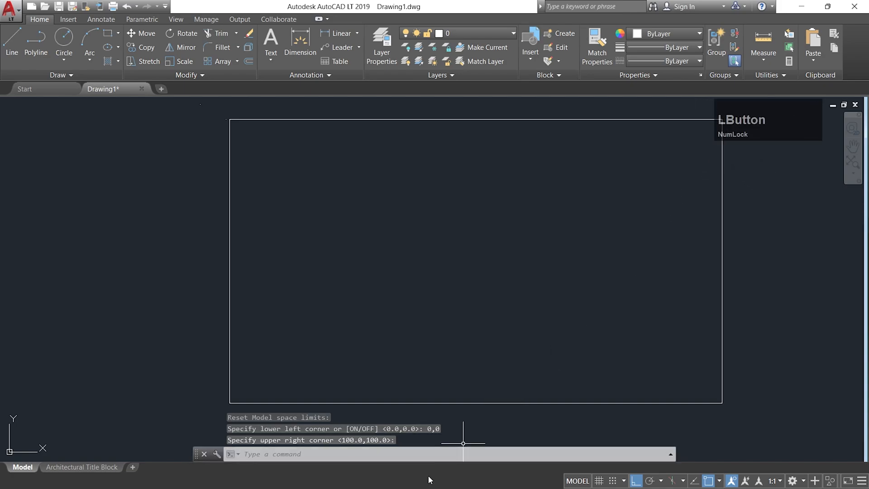
Set the model space limits to lower-left corner 0,0 and upper-right corner 100,100.
click(436, 456)
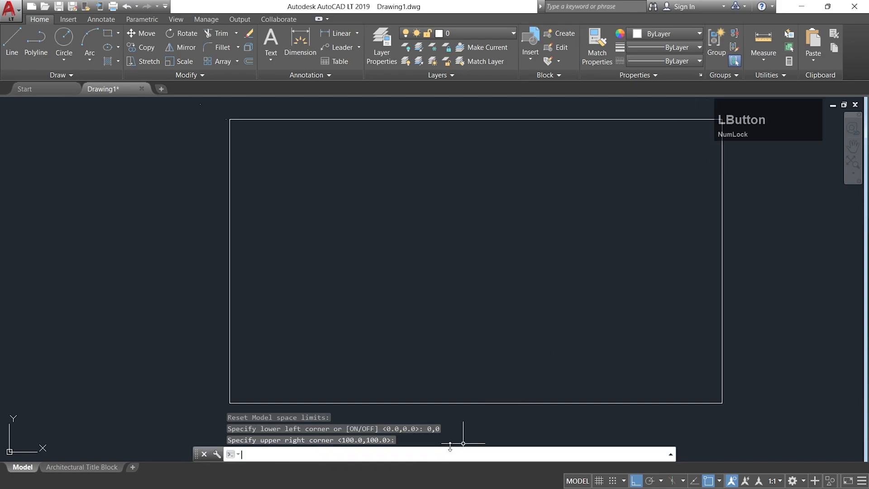
text(limits)
key(Return)
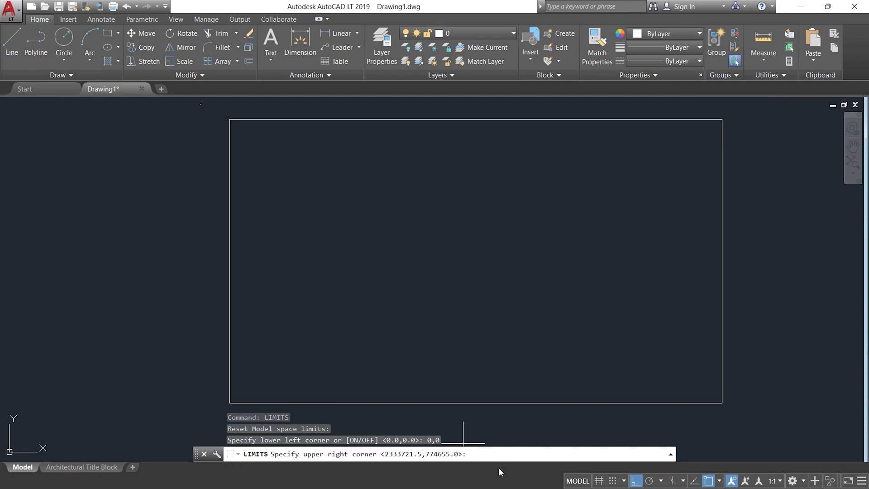
text(100)
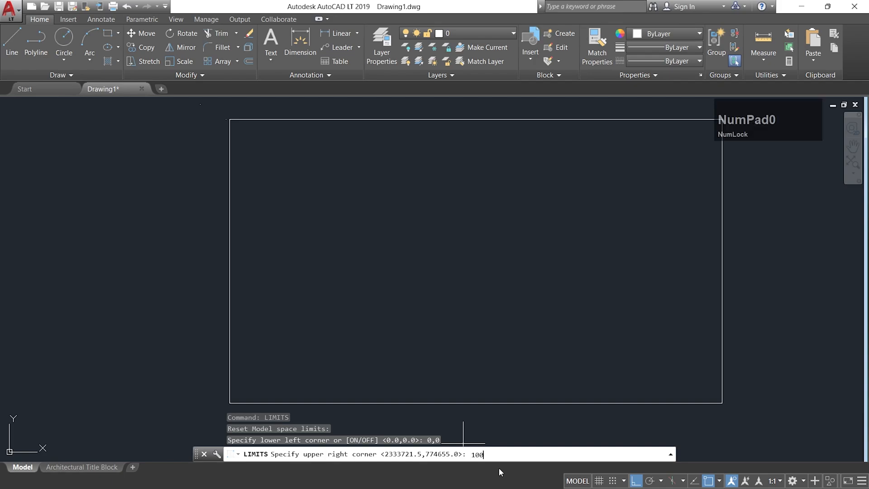
text(,100)
key(Return)
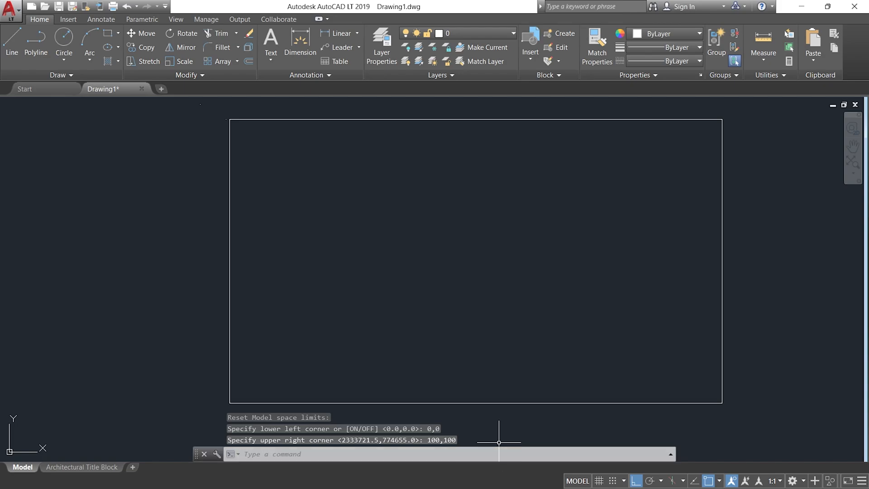
Use Zoom with the All option to display the entire drawing in model space.
scroll(454, 274, down, 10)
scroll(433, 291, down, 3)
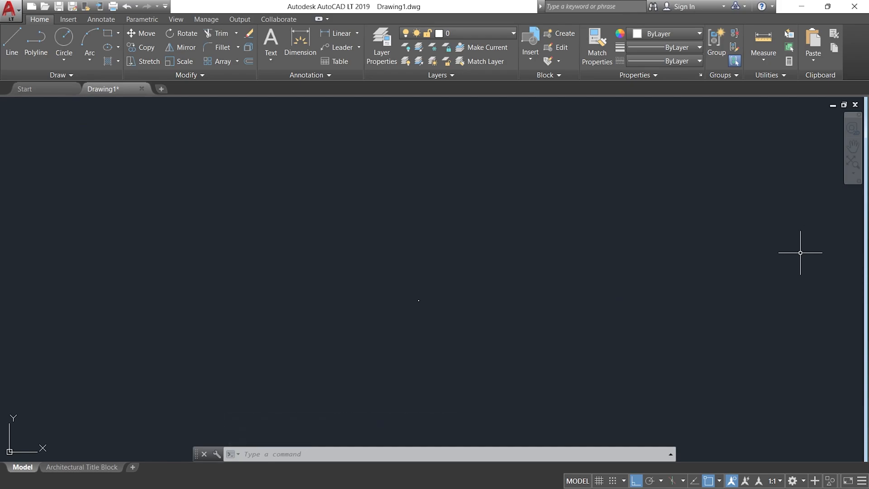
text(Z)
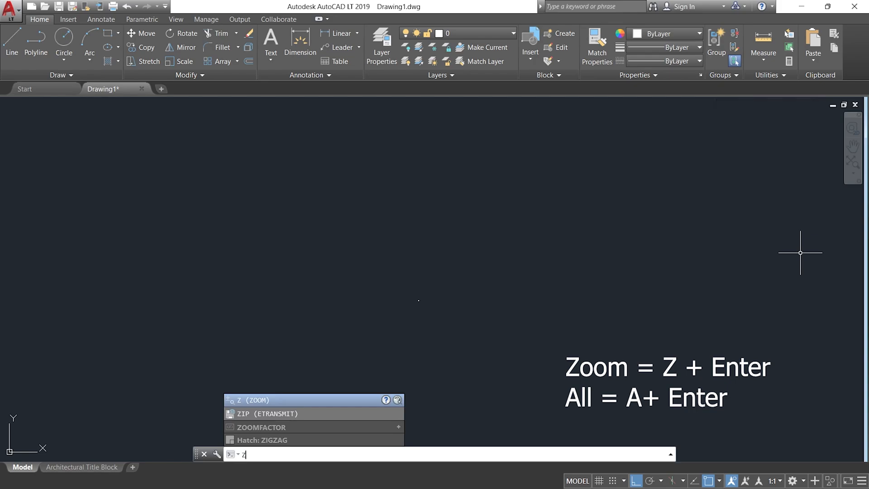
key(Return)
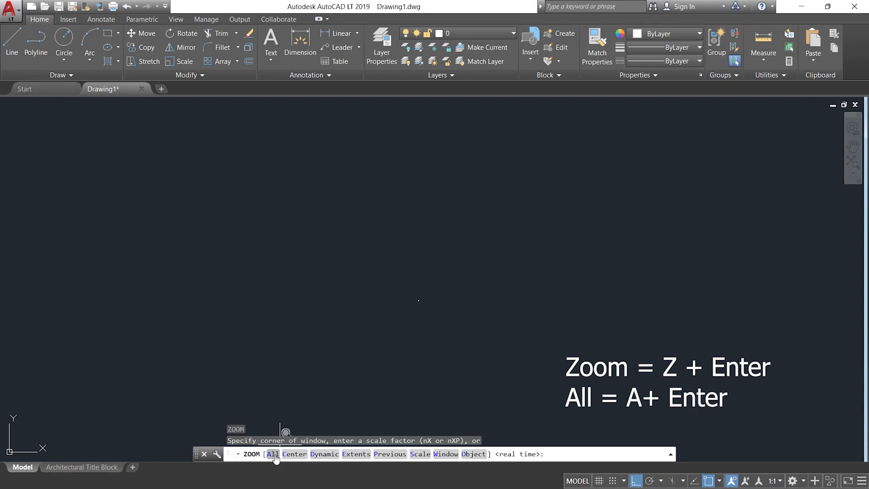
text(a)
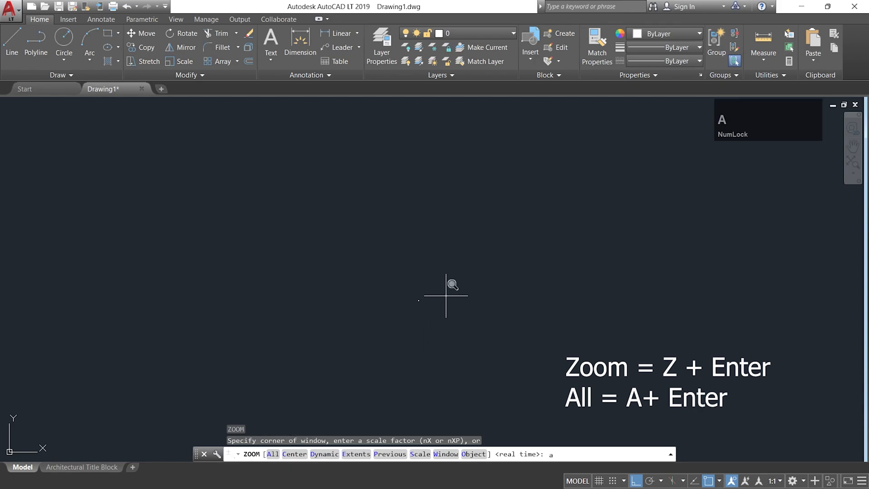
key(Return)
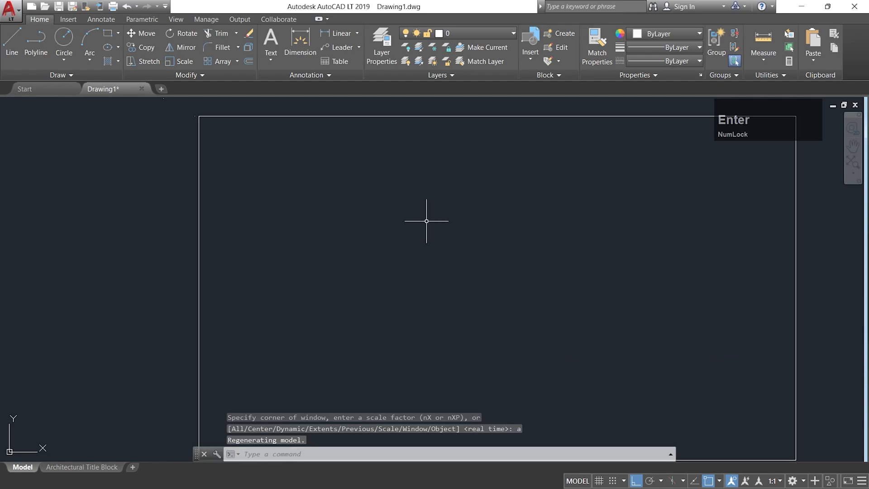
Zoom far out from the large rectangle, then repeat Zoom All and bring the whole rectangle into view with space around it.
scroll(502, 221, down, 1)
scroll(519, 246, up, 1)
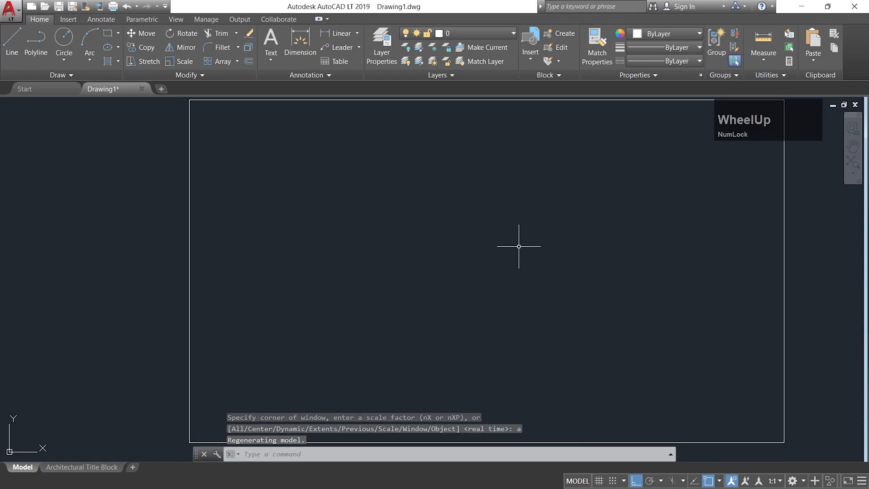
scroll(518, 249, down, 3)
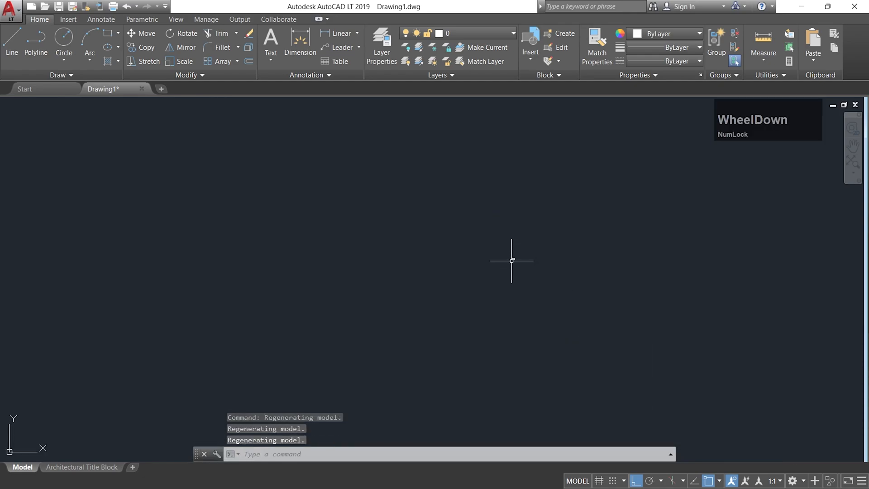
scroll(511, 260, down, 1)
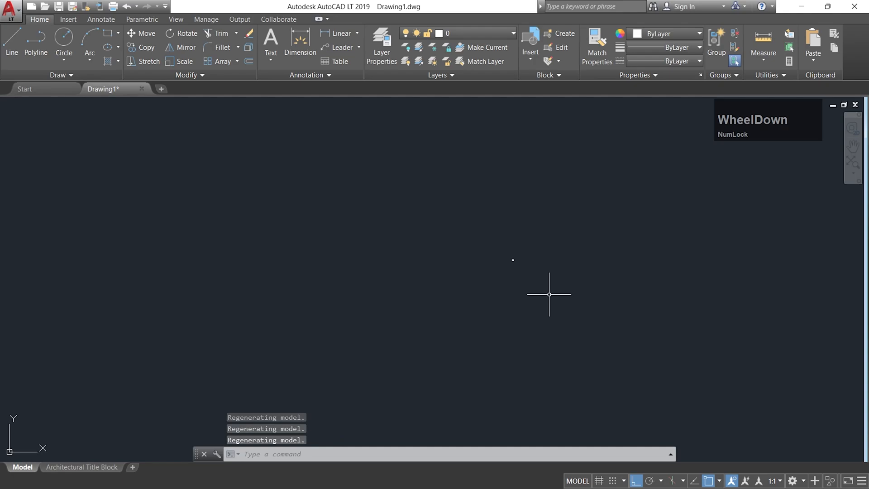
text(z)
key(Return)
text(a)
key(Return)
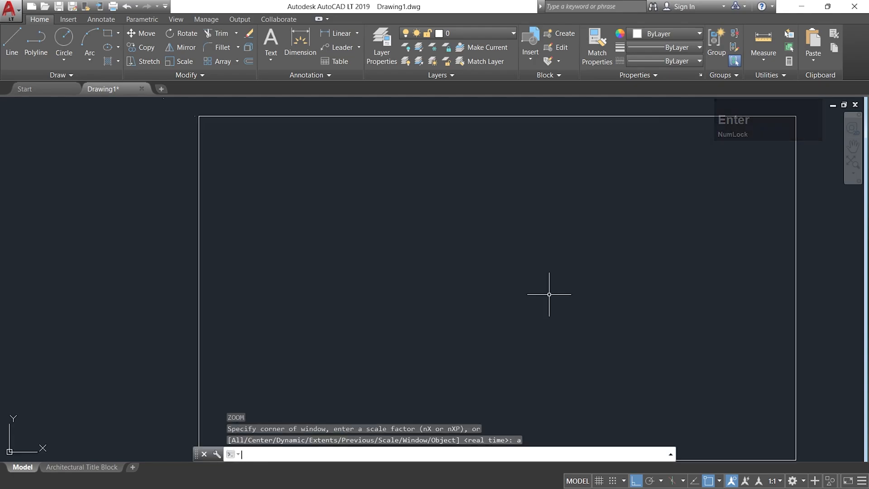
middle_drag(549, 295, 430, 258)
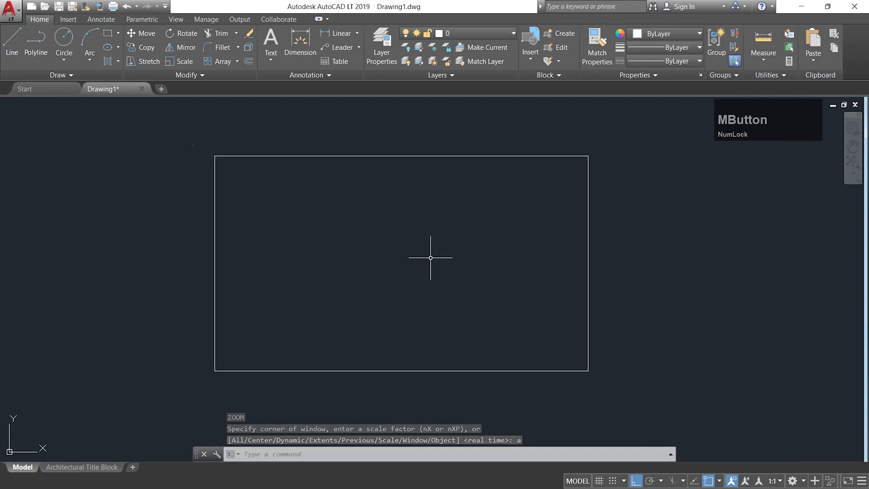